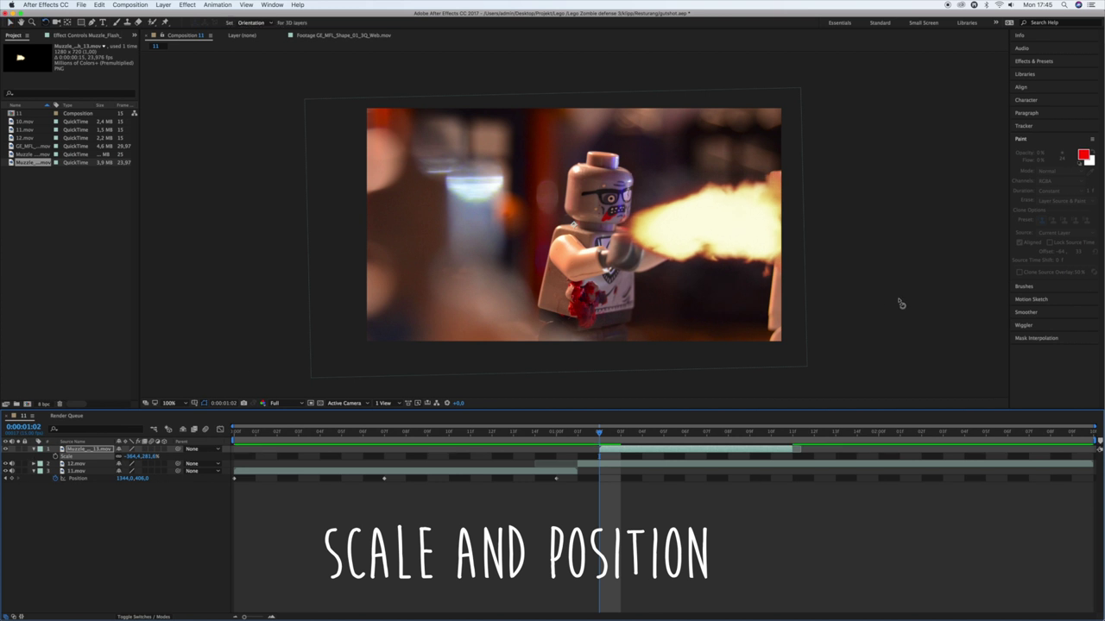
Reposition the muzzle flash layer so it points at the figure's belly and set its blending mode to Screen.
key(v)
drag(812, 323, 747, 310)
right_click(748, 309)
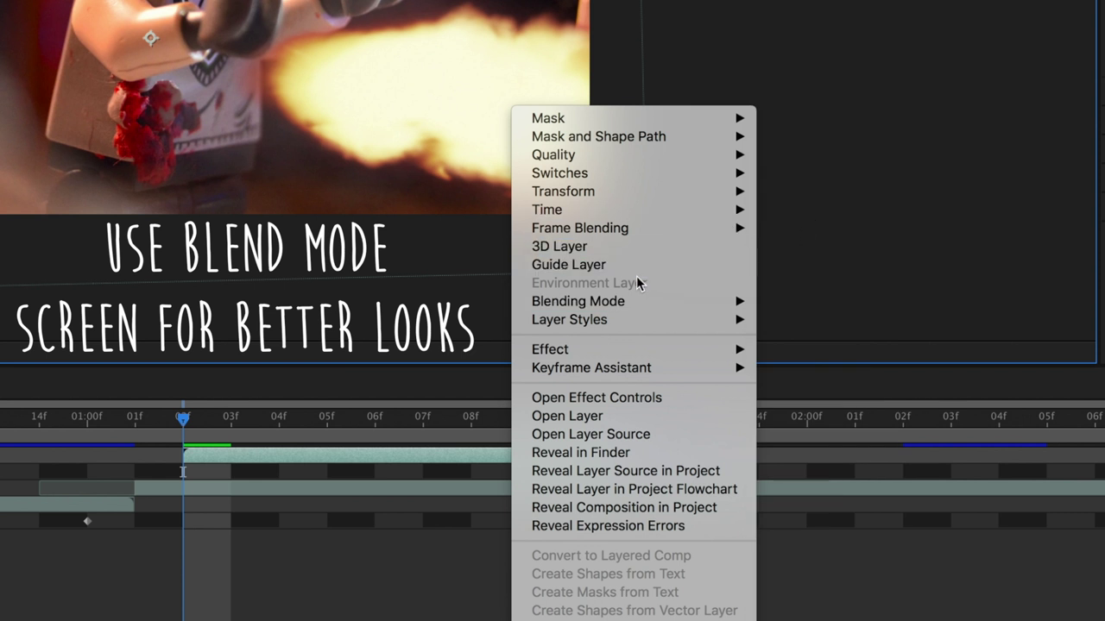
mouse_move(633, 301)
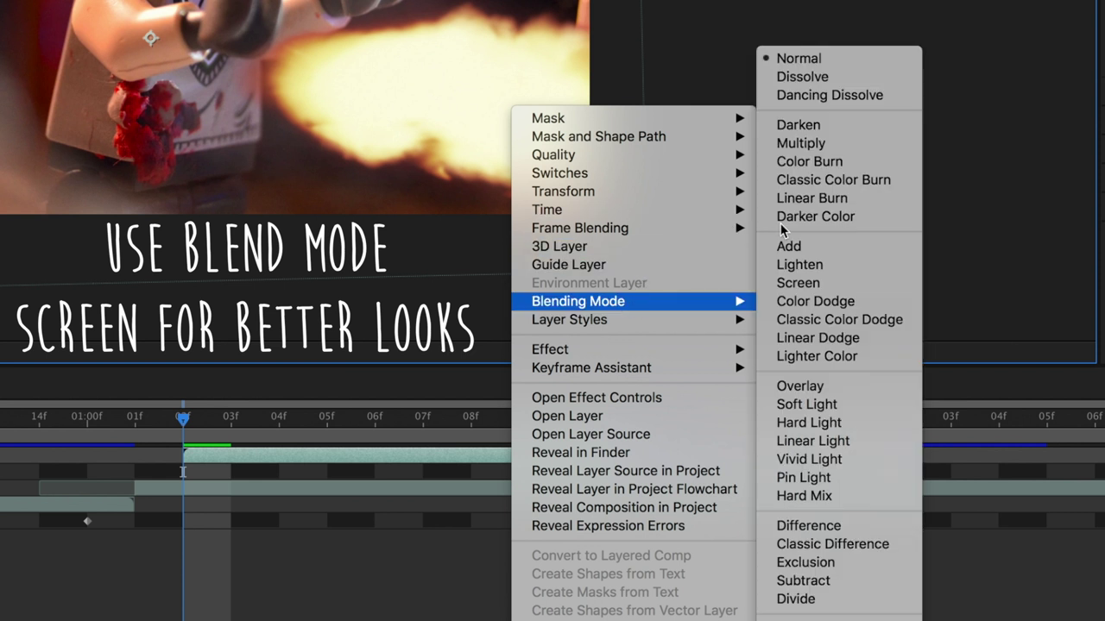
click(856, 282)
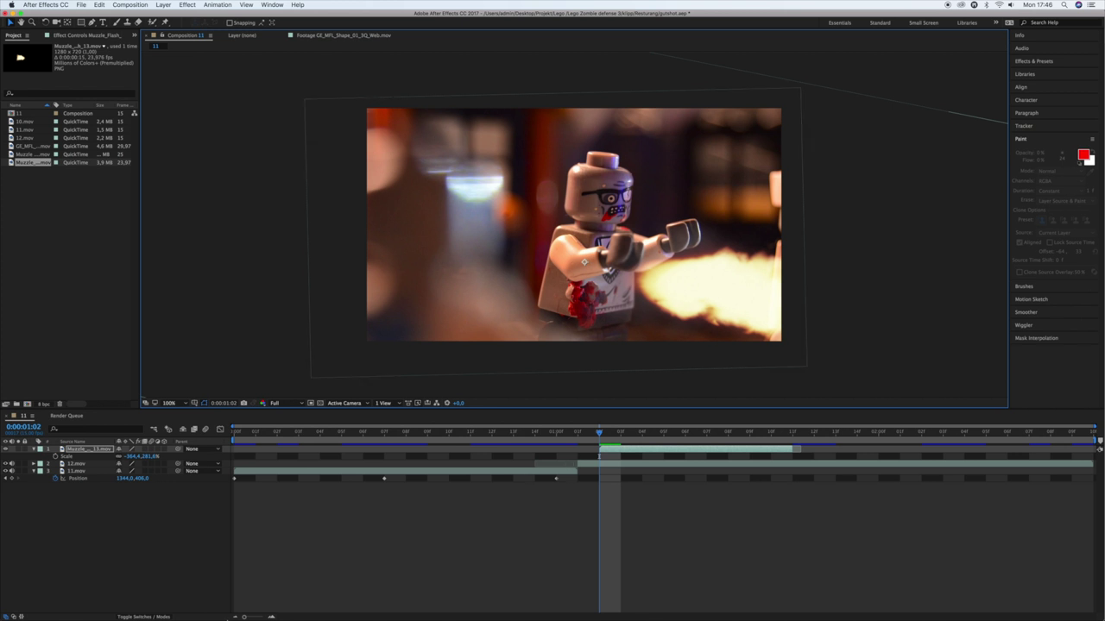
From the Smoke folder in Finder, preview Side Gunsmoke 02.mp4 and import it into the project.
click(535, 119)
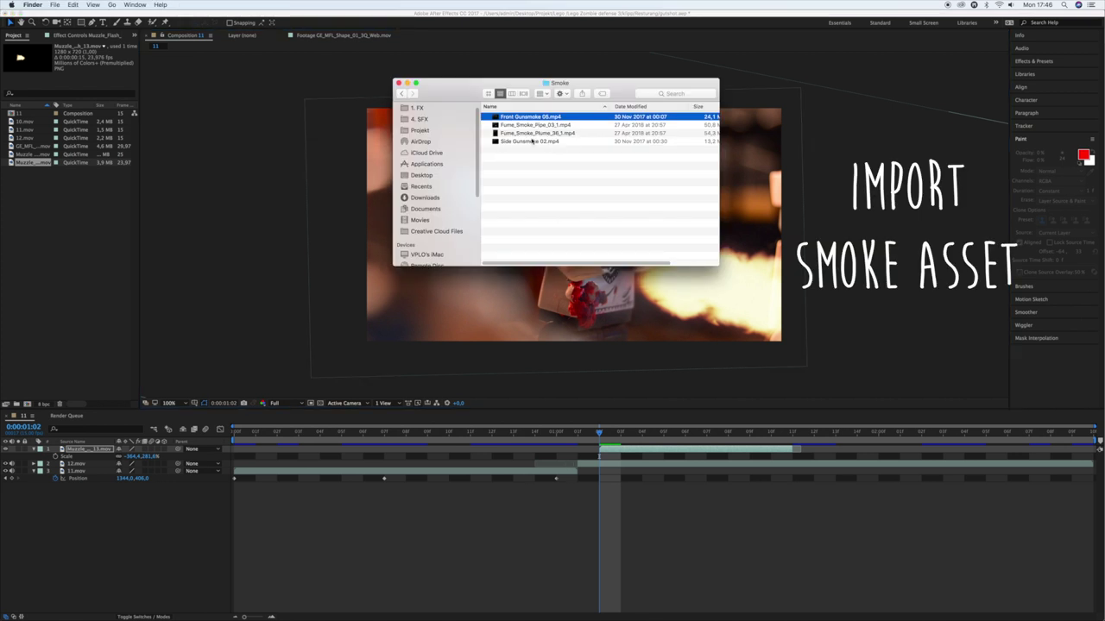
click(530, 141)
key(space)
key(space)
drag(550, 145, 35, 216)
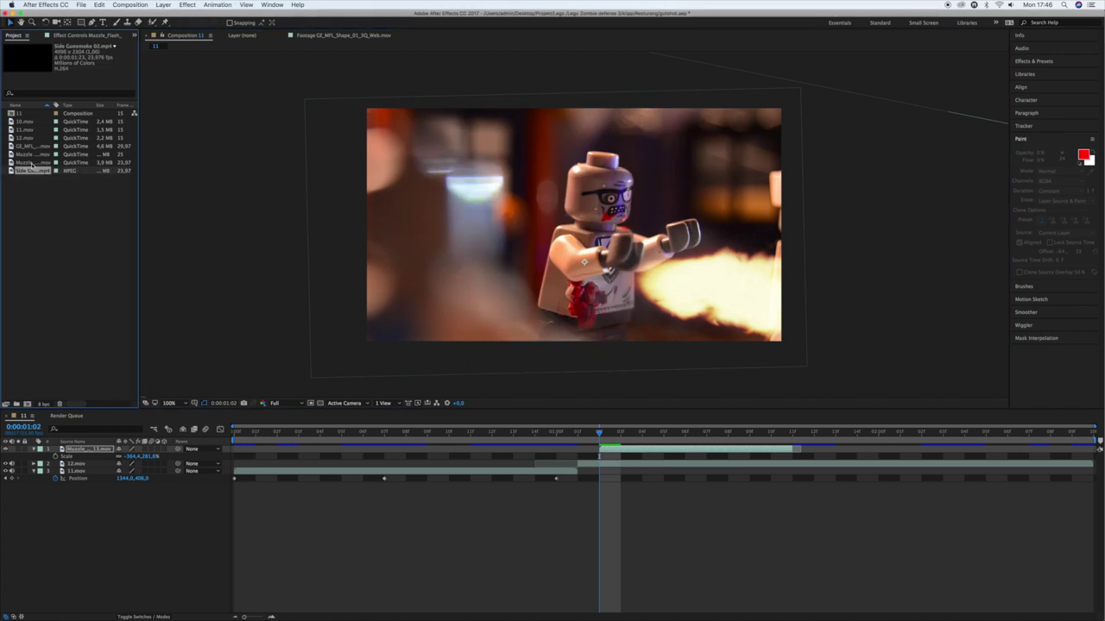
Place the gunsmoke clip as the top layer from 0:00:01:00, scale it to 83%, and position it over the shot.
drag(601, 455, 572, 451)
key(s)
mouse_move(129, 457)
mouse_down()
mouse_move(95, 456)
mouse_move(113, 457)
mouse_up()
drag(692, 313, 838, 350)
Set the gunsmoke layer's blending mode to Screen.
right_click(668, 276)
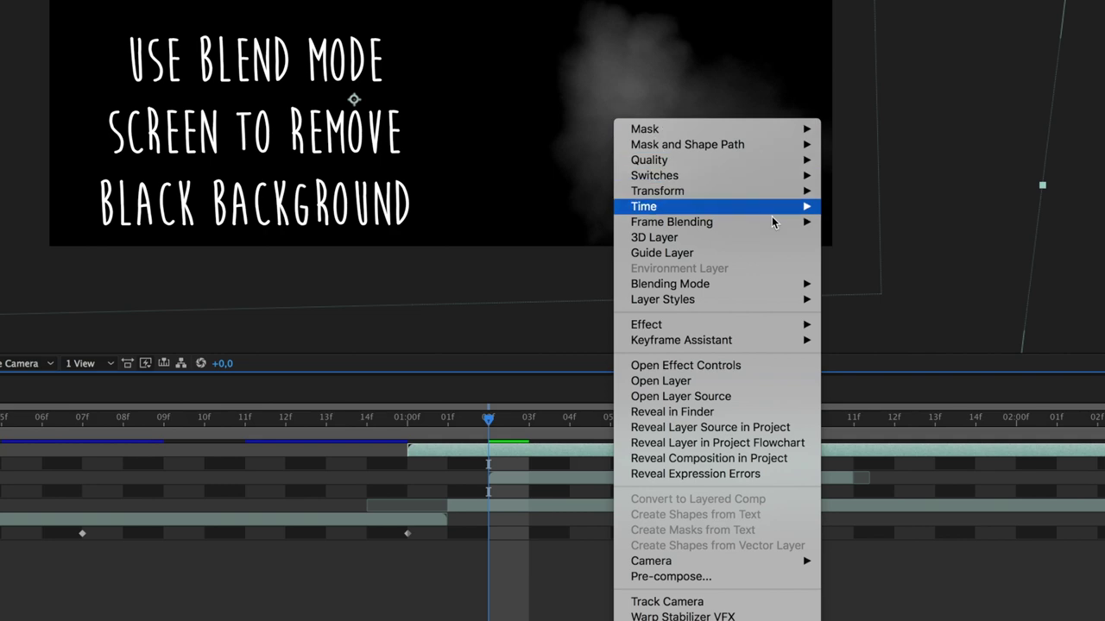
mouse_move(748, 283)
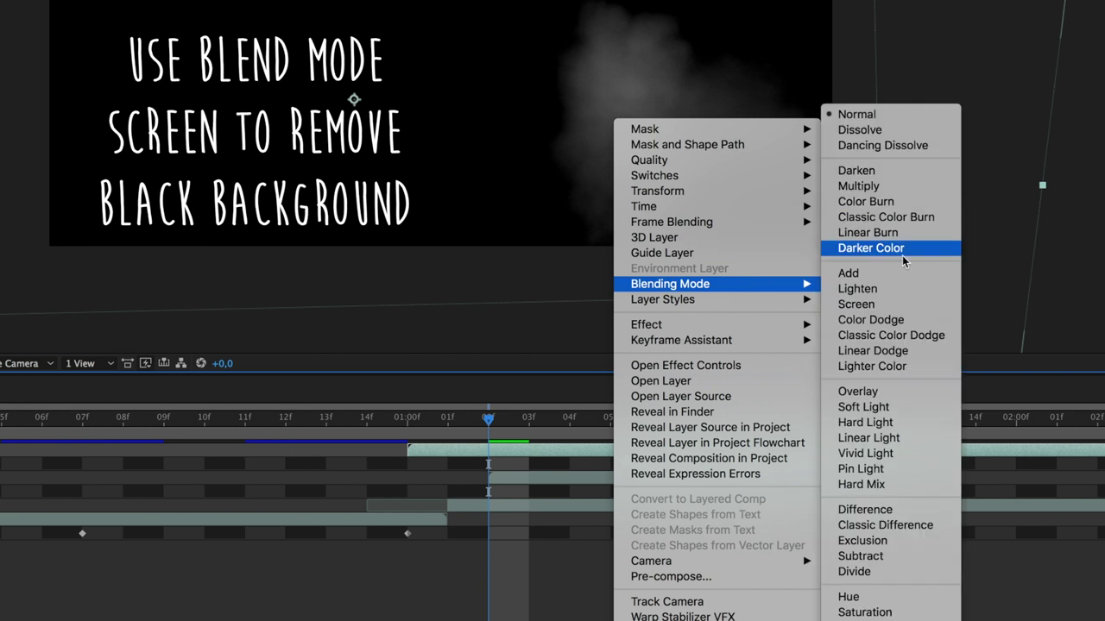
click(898, 303)
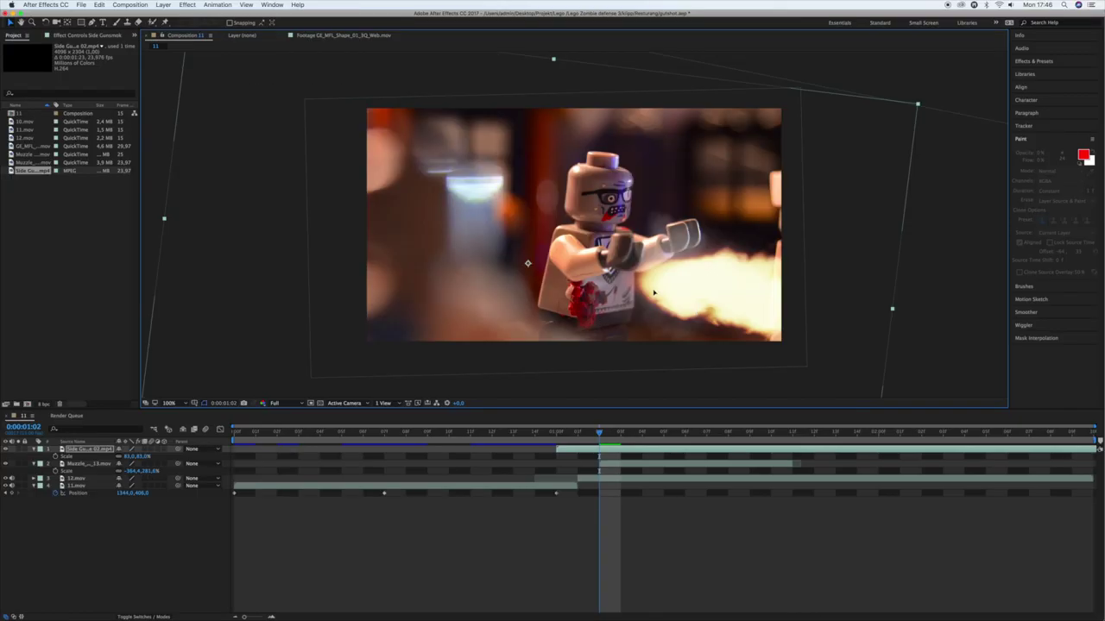
Find and apply the Brightness & Contrast effect to the gunsmoke layer with brightness 150.
drag(654, 294, 1025, 304)
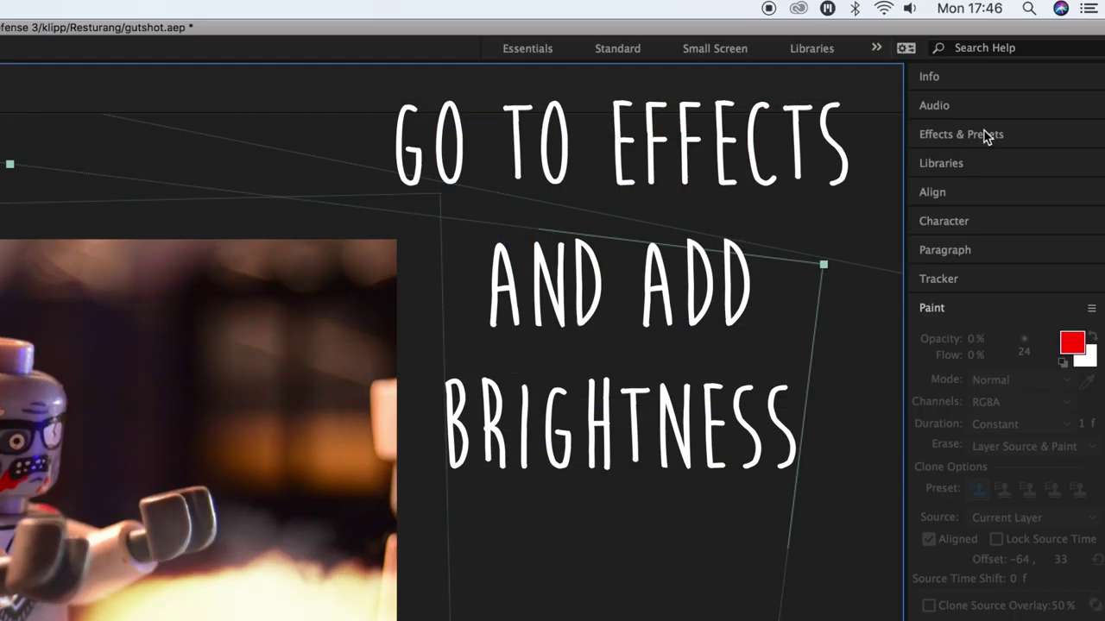
click(1044, 61)
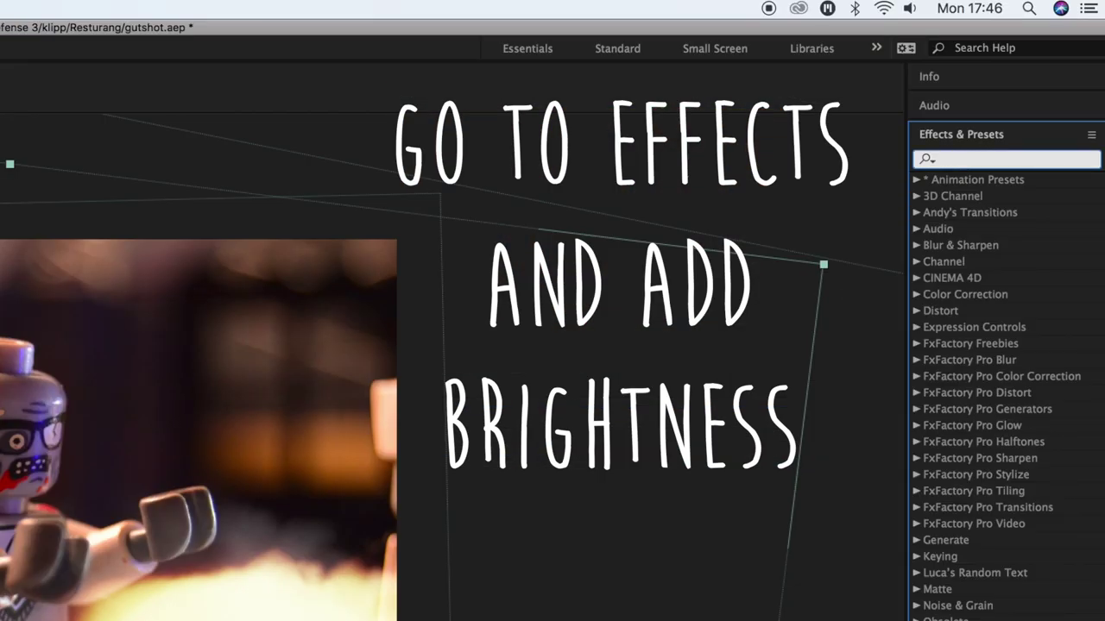
text(bright)
double_click(1042, 259)
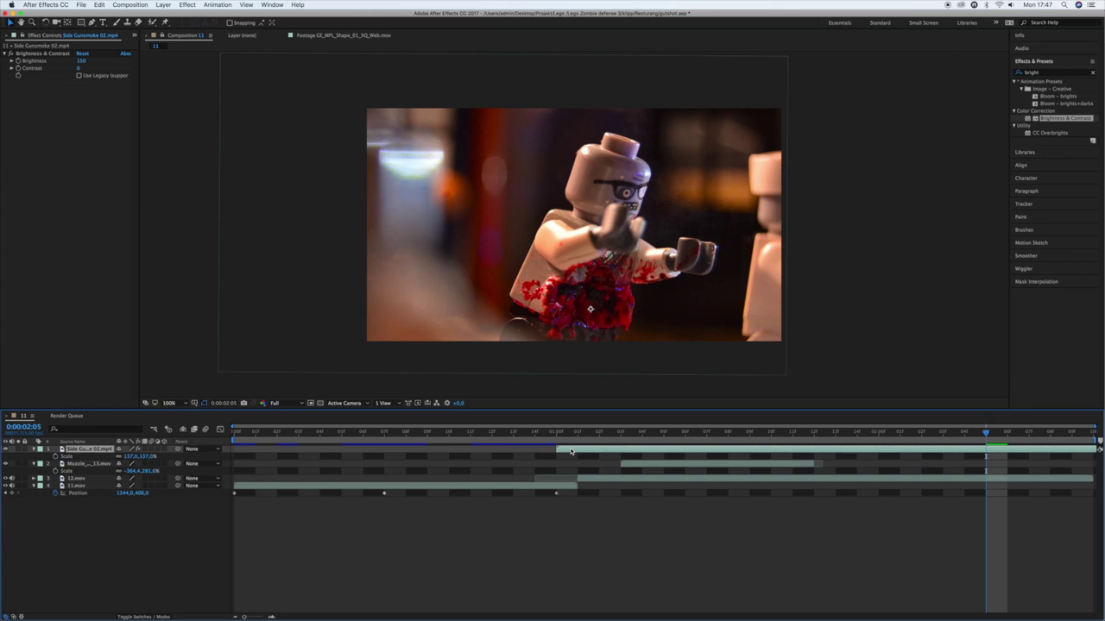
Trim the gunsmoke layer to start at 0:00:01:03 and play back the composition.
click(565, 440)
key(space)
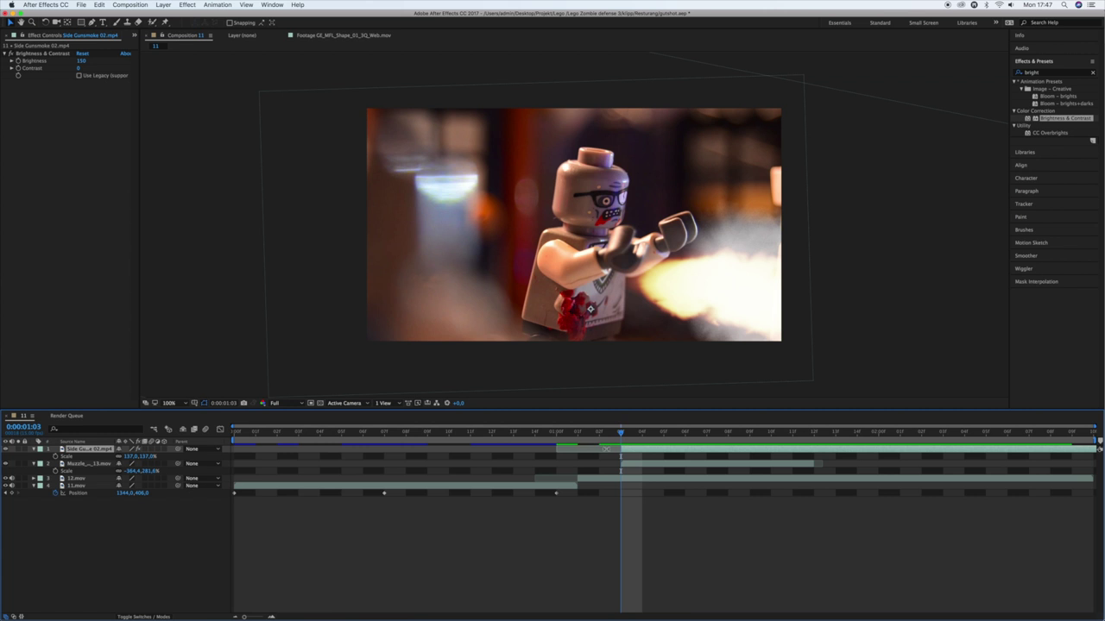
key(space)
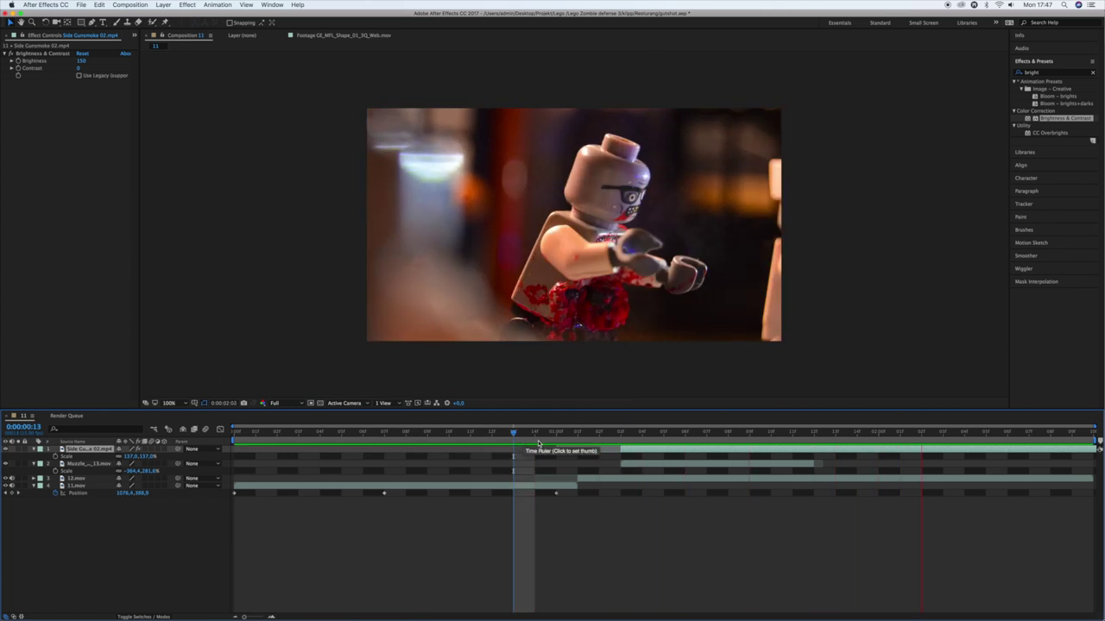
Move the current time to 0:00:01:06 and import Blood_Burst_10.mov from the Action essentials folder in Finder.
drag(615, 437, 681, 442)
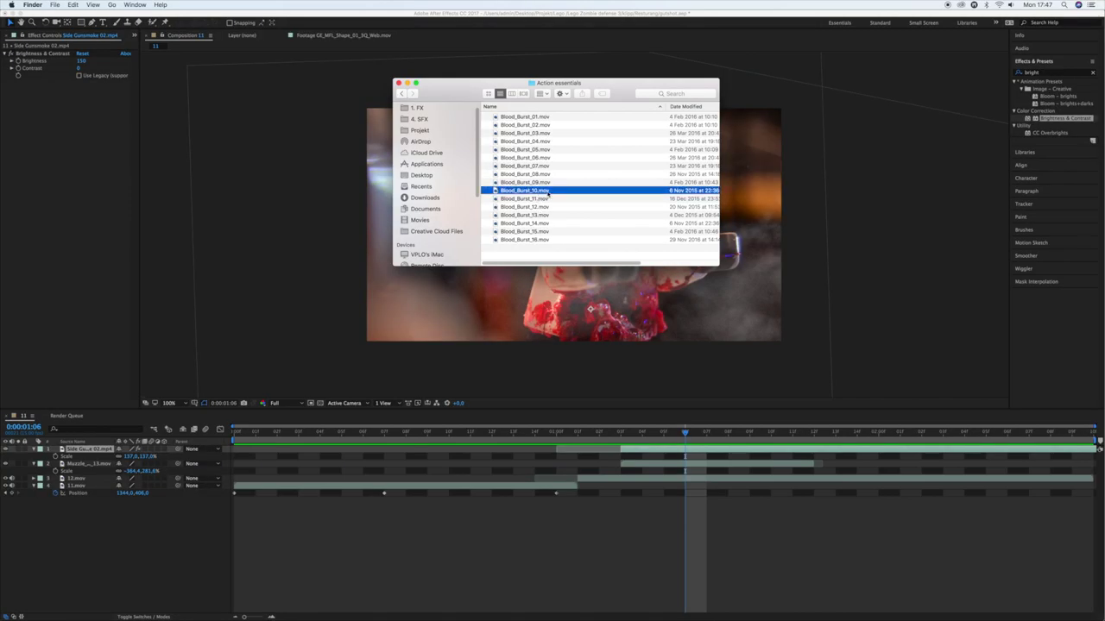
drag(555, 193, 117, 195)
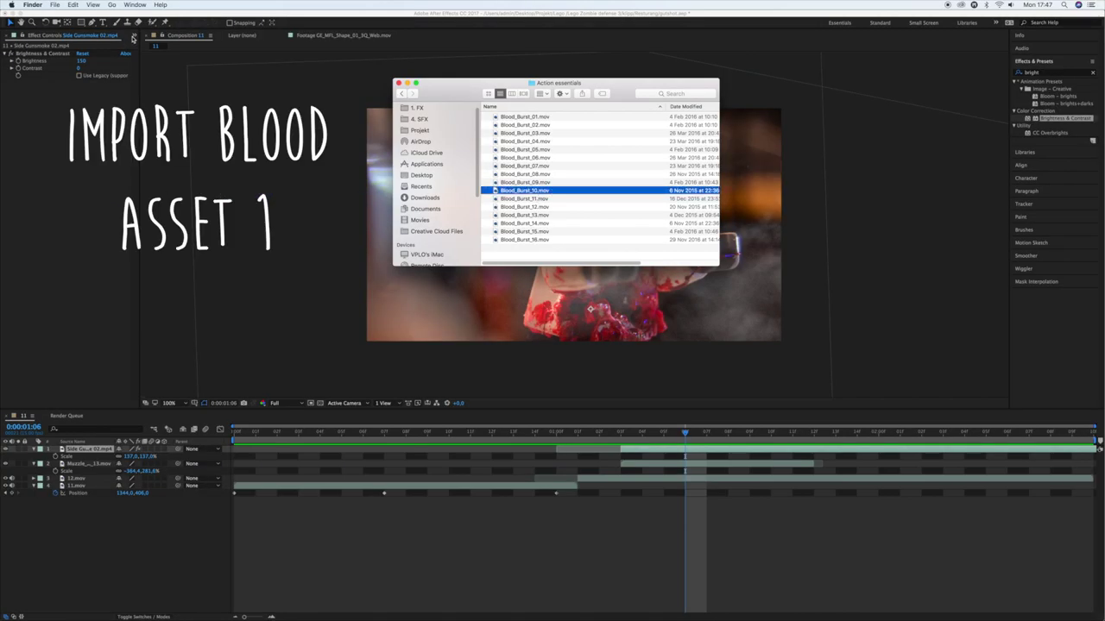
click(134, 37)
click(133, 37)
click(155, 51)
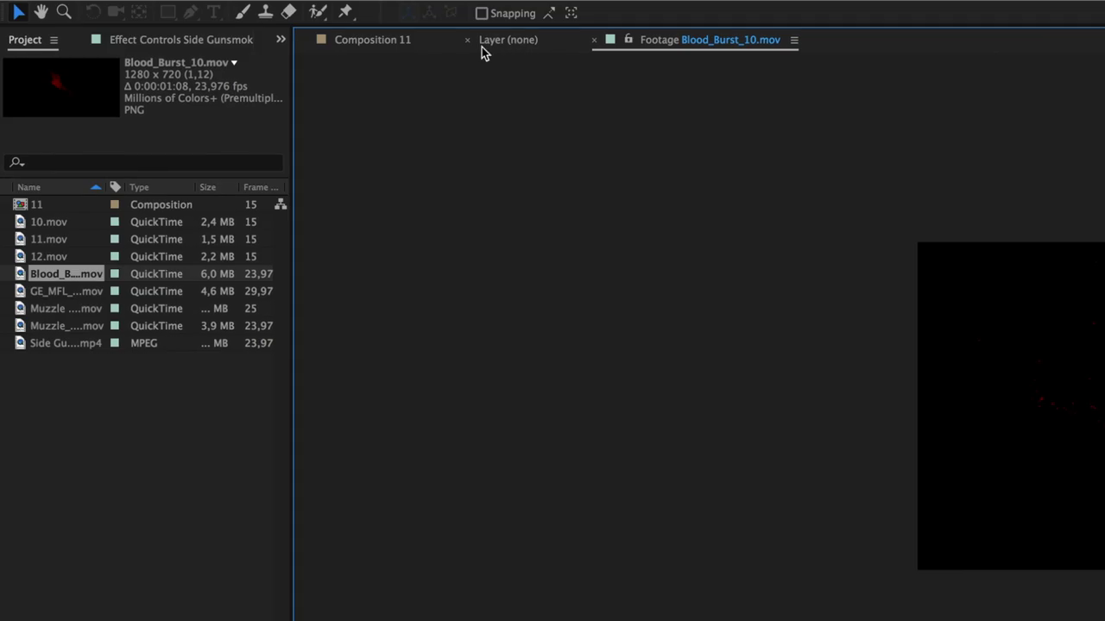
Add Blood_Burst_10.mov to composition 11 beneath the muzzle flash layer, scale it to 255%, and position it over the figure's belly.
click(370, 39)
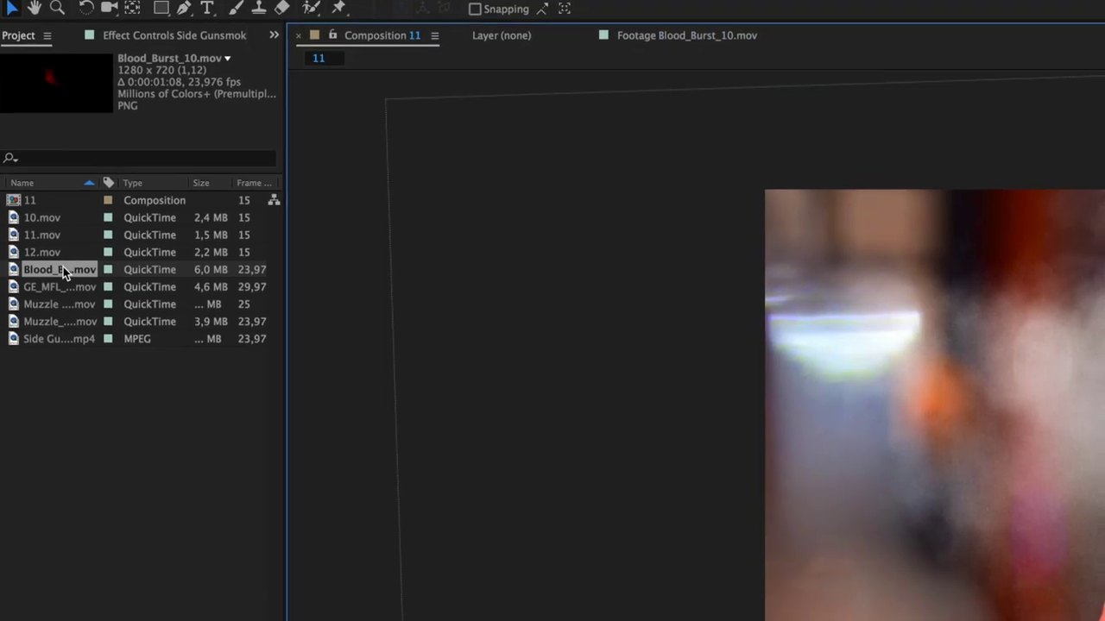
key(s)
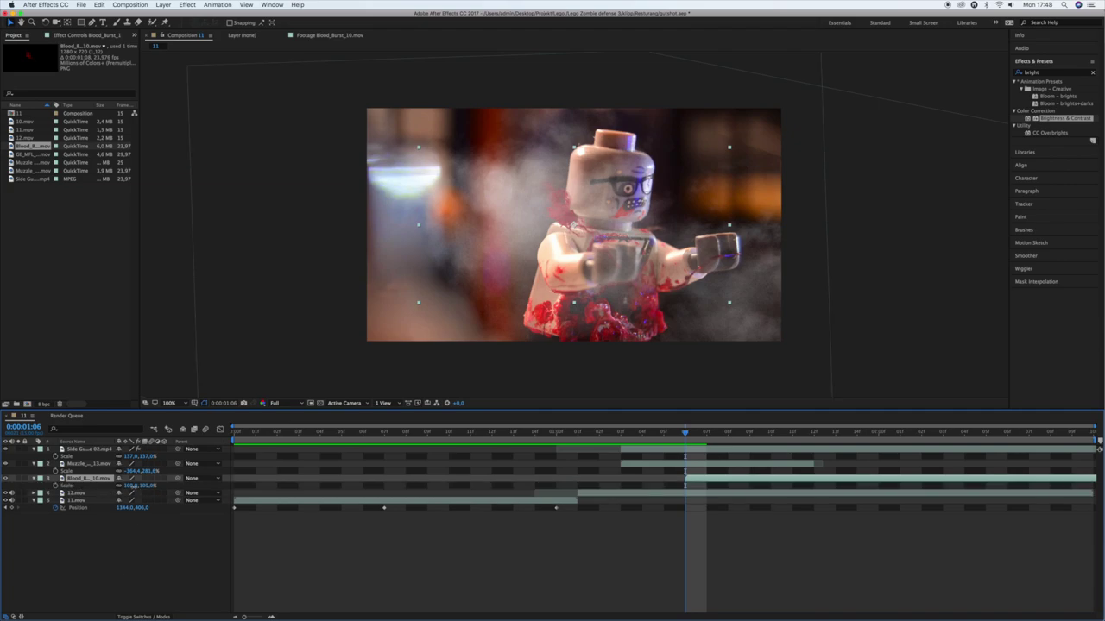
drag(134, 486, 194, 471)
drag(519, 292, 561, 395)
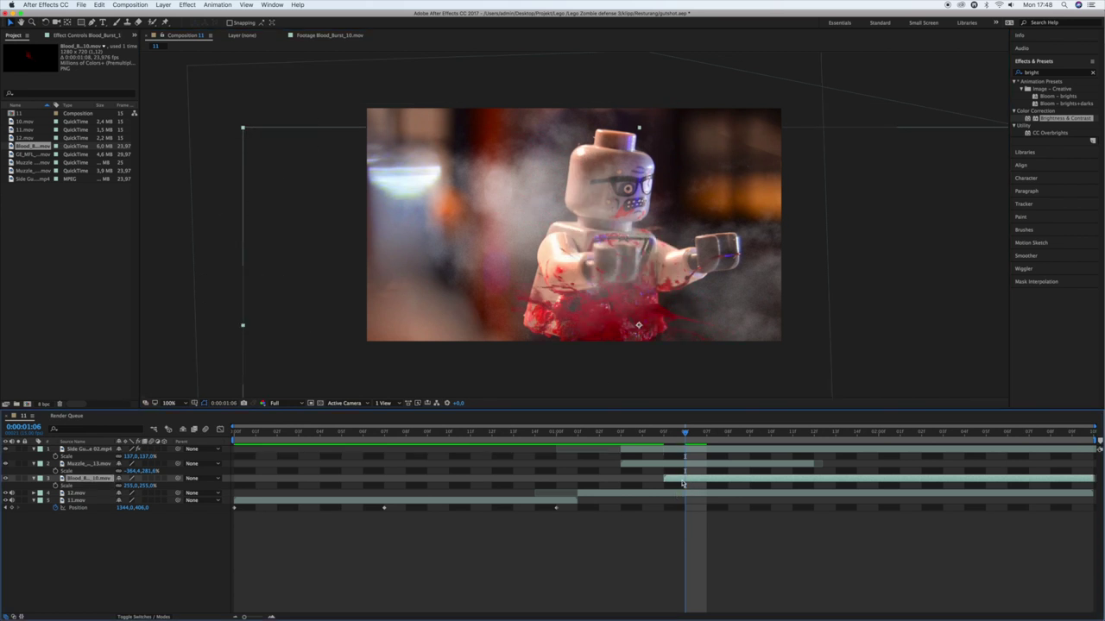
Play back the composition from 0:00:01:03 to check the timing and size of the blood burst.
click(622, 435)
key(space)
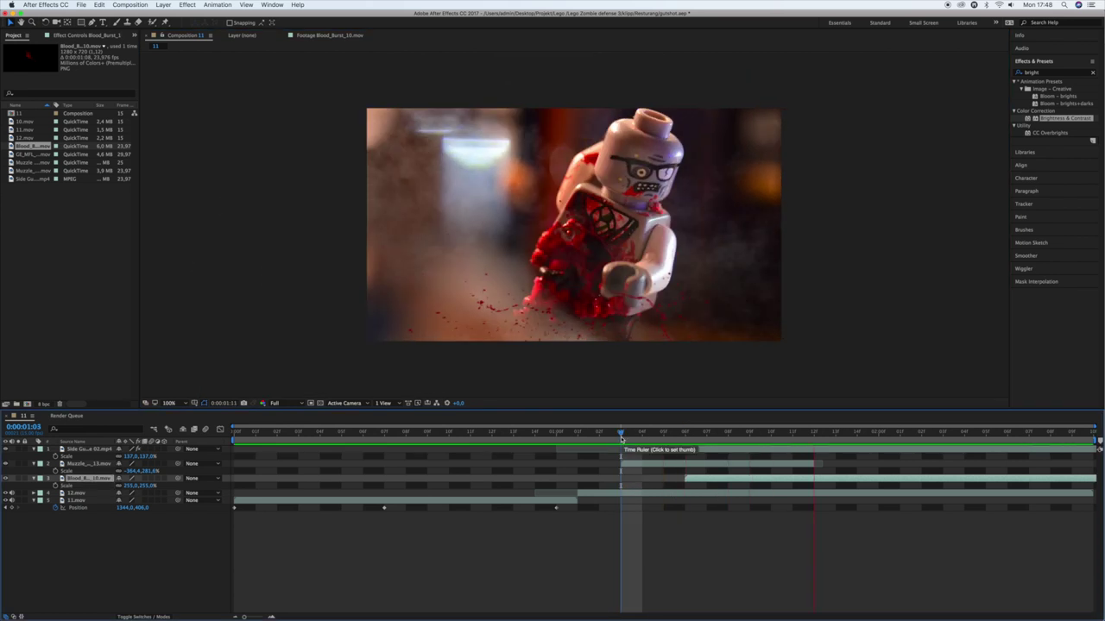
click(577, 432)
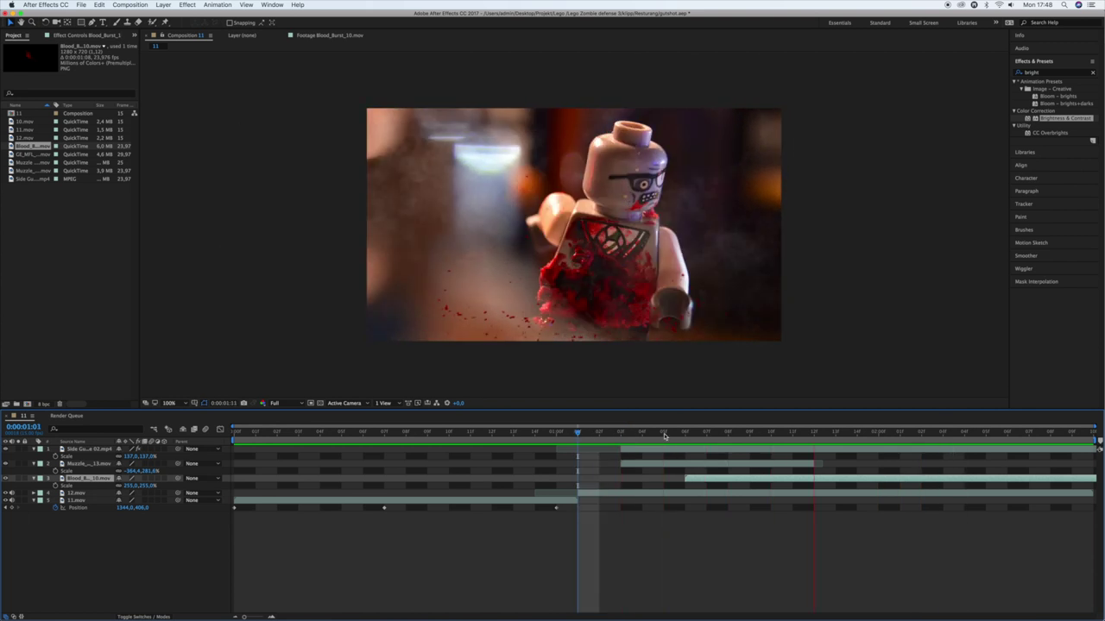
click(685, 432)
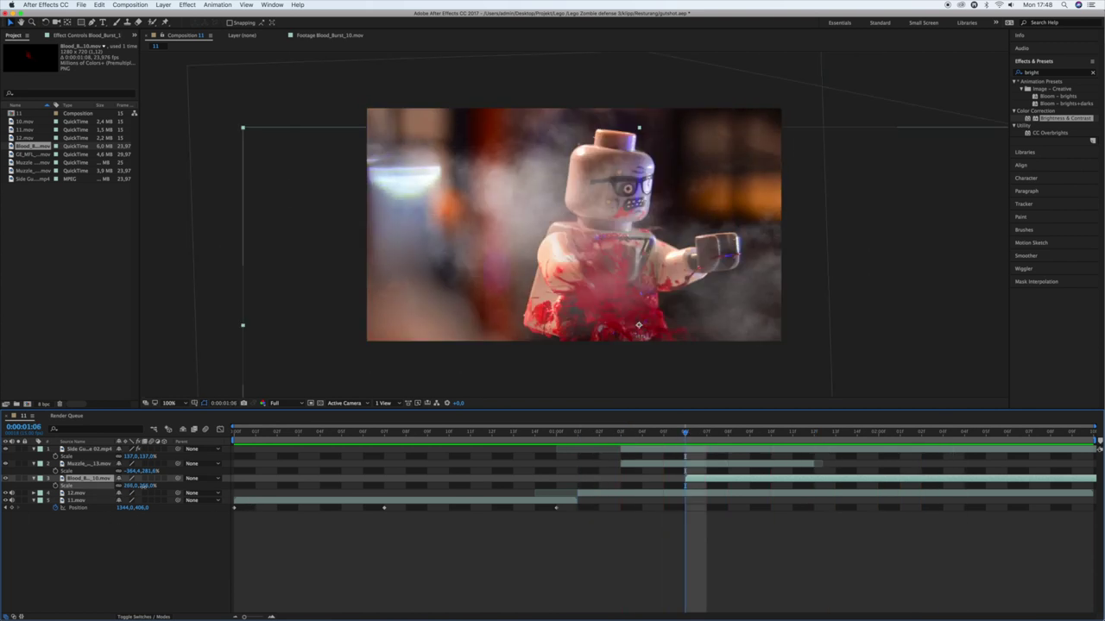
Enlarge the Blood_Burst_10 layer to 401%, reposition it over the figure's torso, and preview the shot.
drag(142, 486, 259, 486)
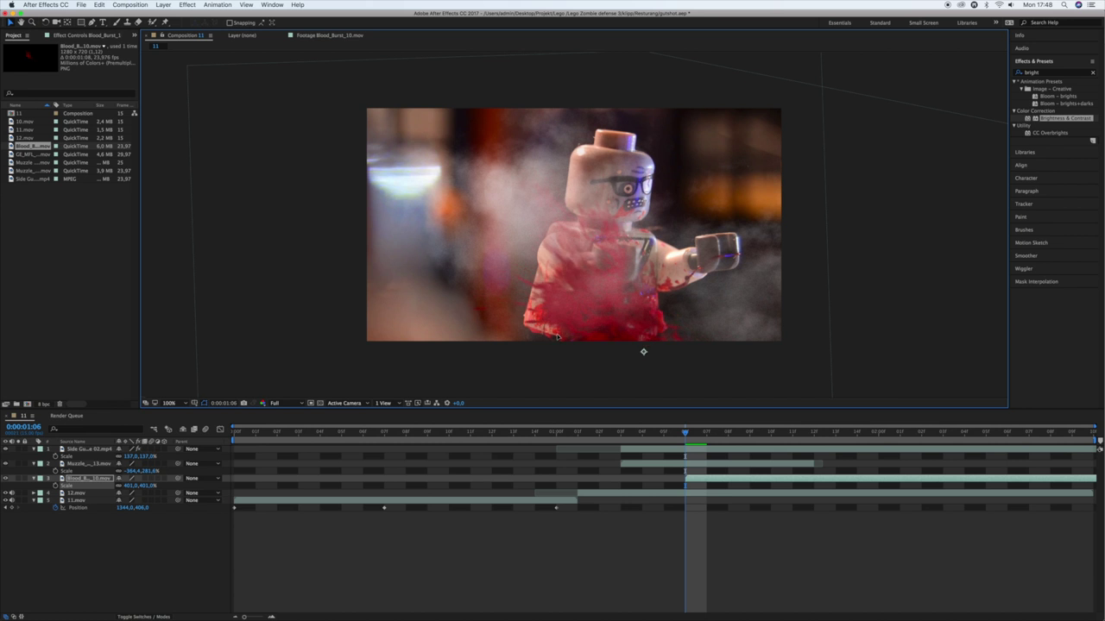
click(622, 434)
key(space)
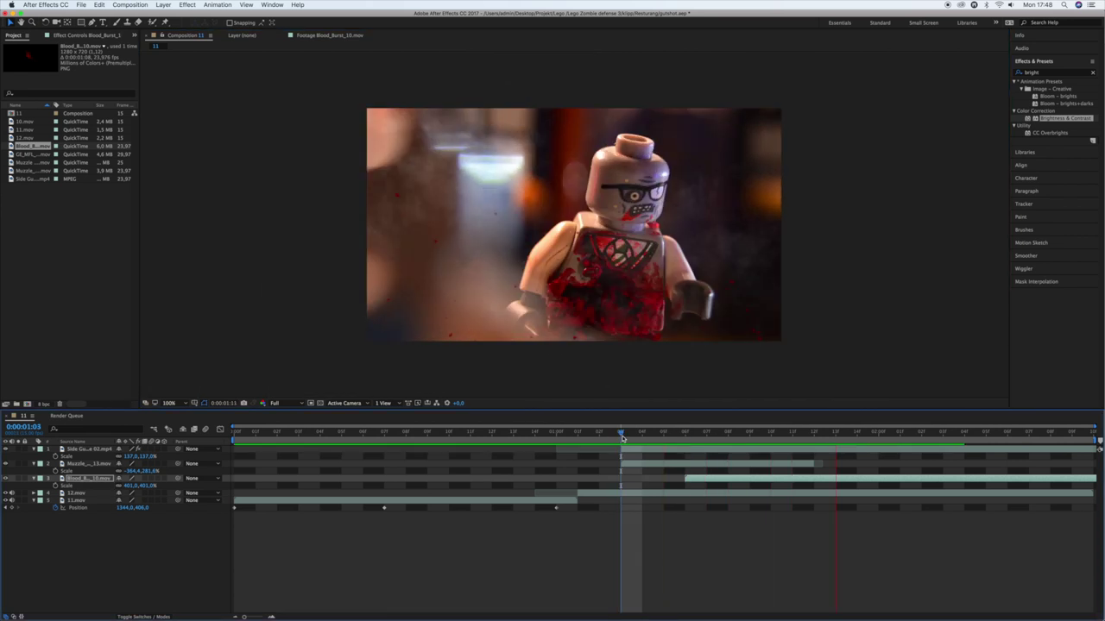
key(space)
click(536, 434)
key(space)
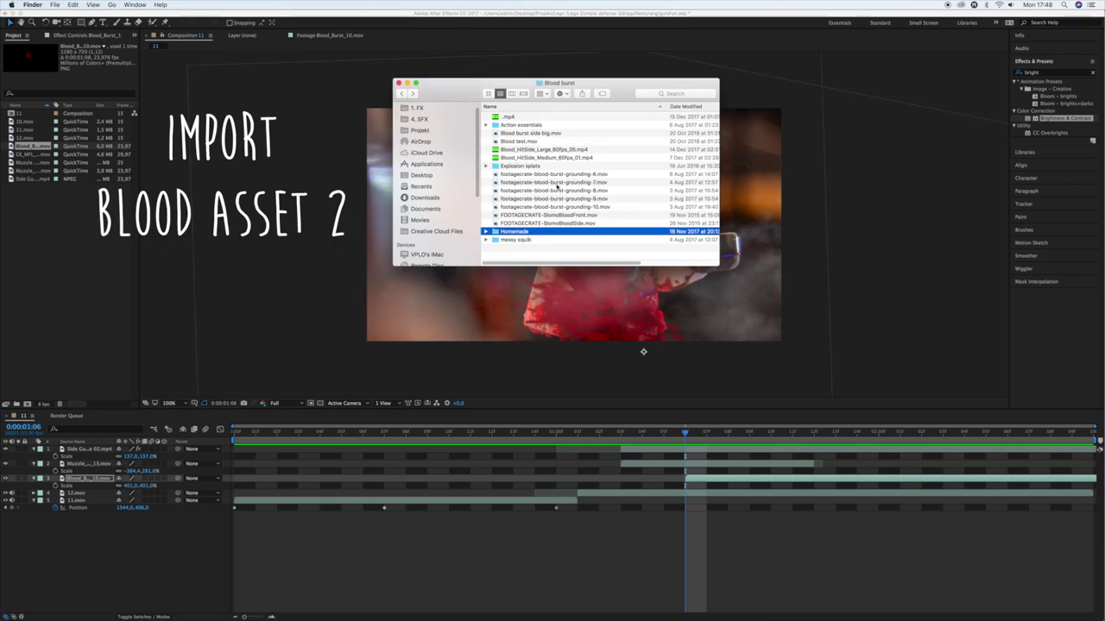
Import footagecrate-blood-burst-grounding-8.mov from the Blood burst folder and place it above the Blood_Burst_10 layer at 0:00:01:06.
click(604, 182)
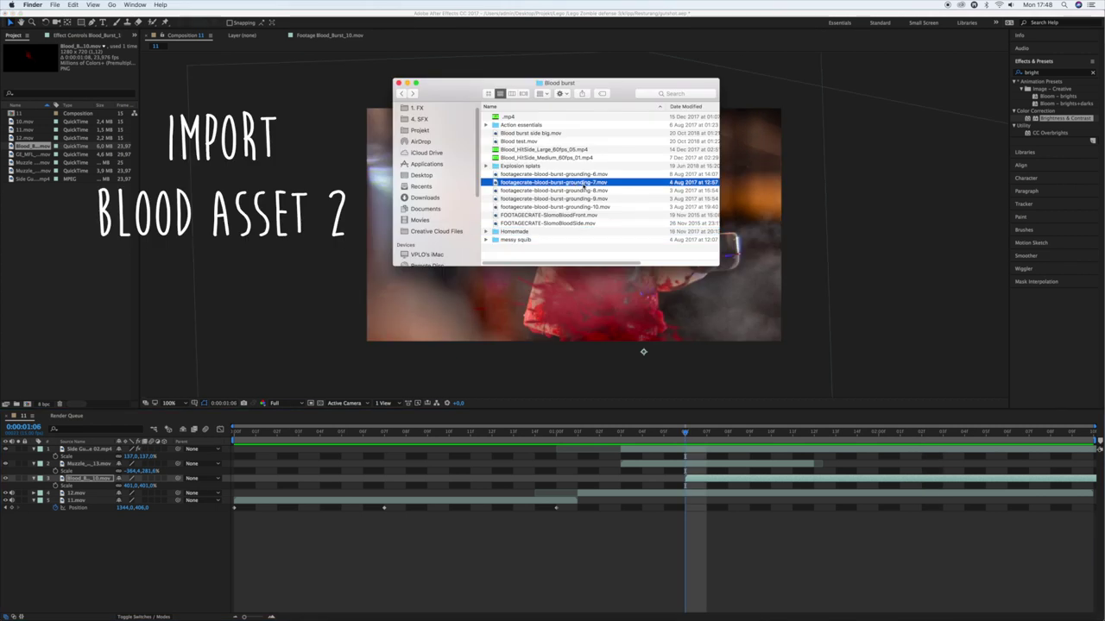
click(610, 191)
drag(610, 193, 81, 302)
drag(33, 154, 647, 485)
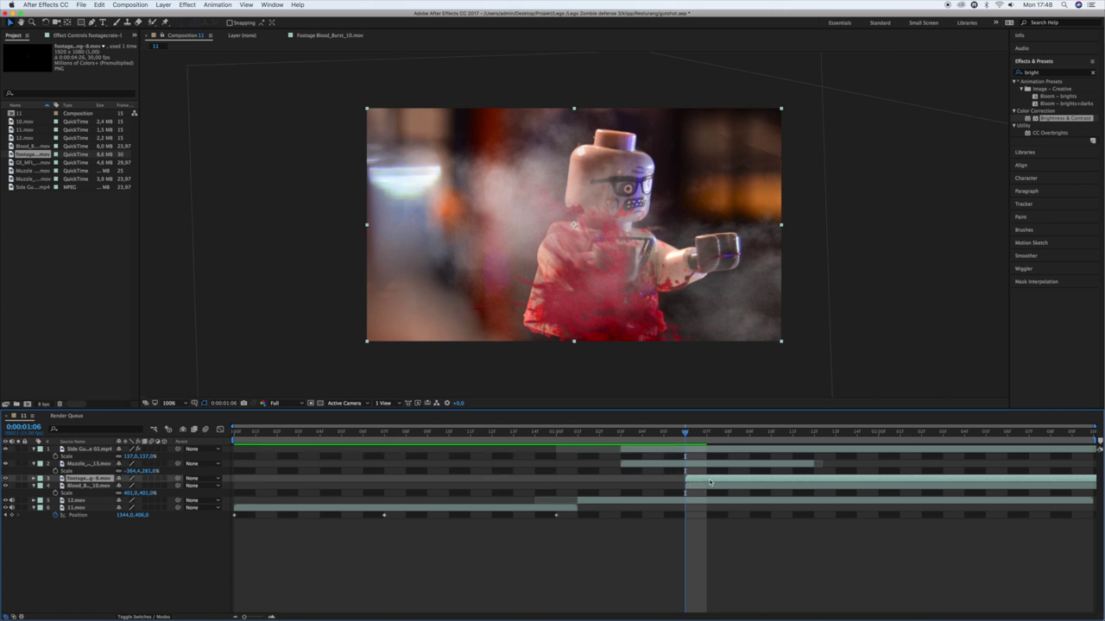
Apply a Time Stretch of 33% to the second blood burst layer, holding its in-point.
right_click(713, 484)
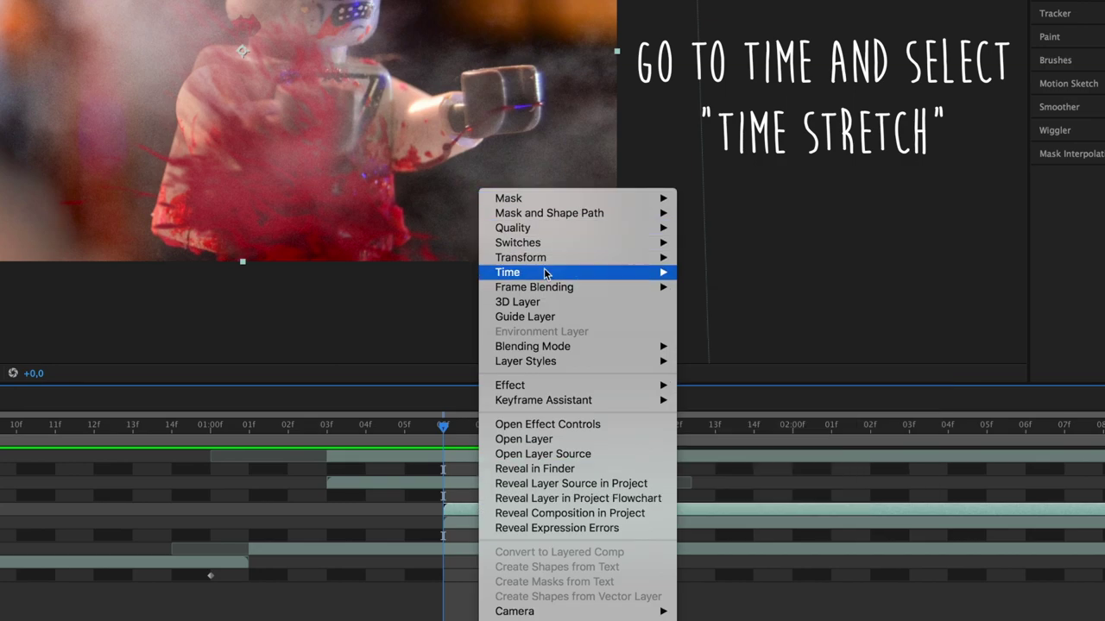
mouse_move(545, 274)
click(740, 304)
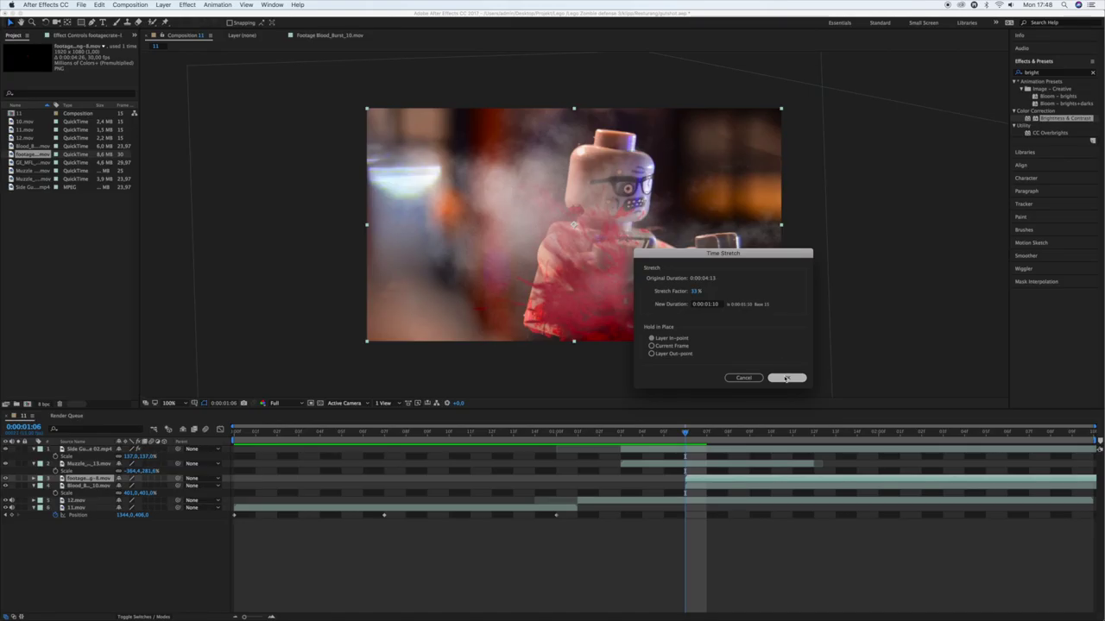
click(871, 550)
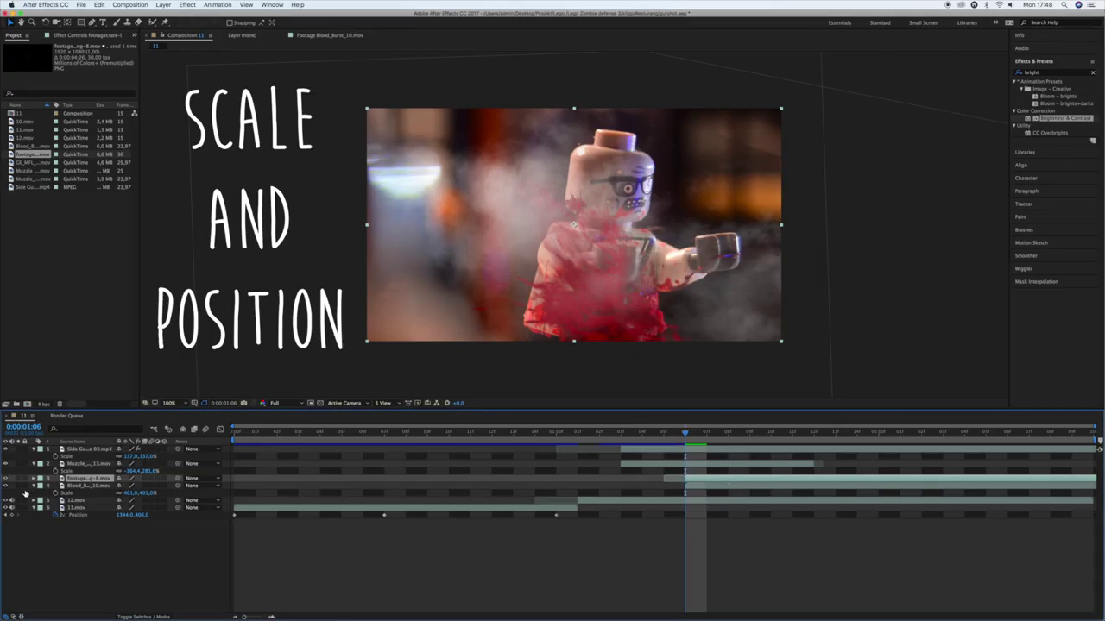
Scale the second blood burst layer to 292%, move it down over the figure's belly, and preview it.
key(s)
drag(180, 483, 210, 483)
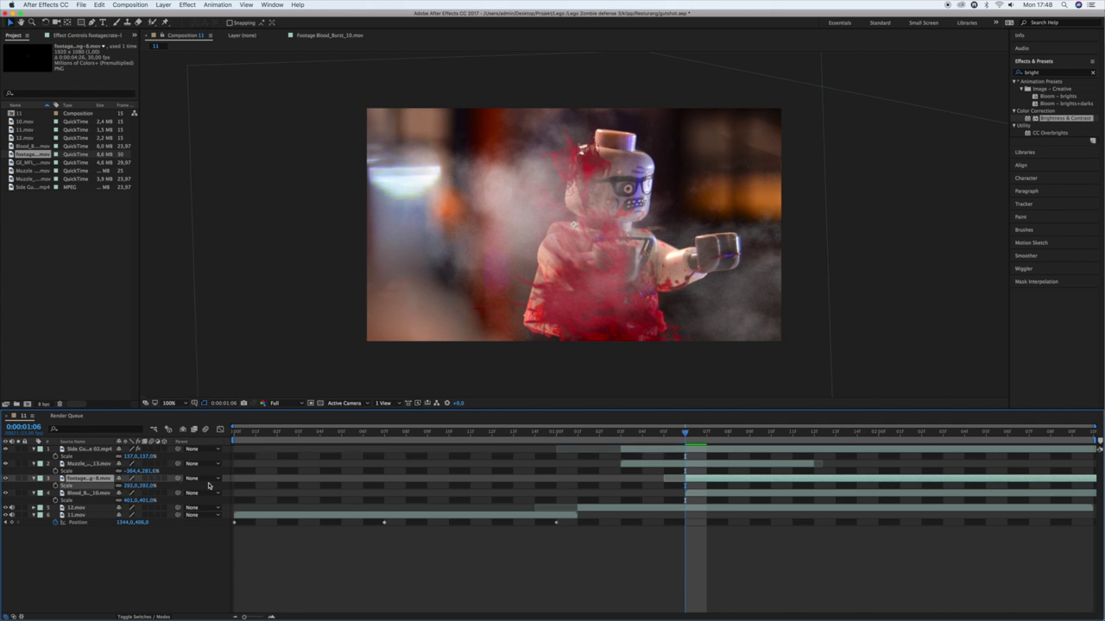
drag(560, 182, 626, 297)
key(space)
Move the second blood burst layer below Blood_Burst_10, fine-tune its position at 0:00:01:06, and preview the result.
drag(79, 485, 80, 503)
click(721, 436)
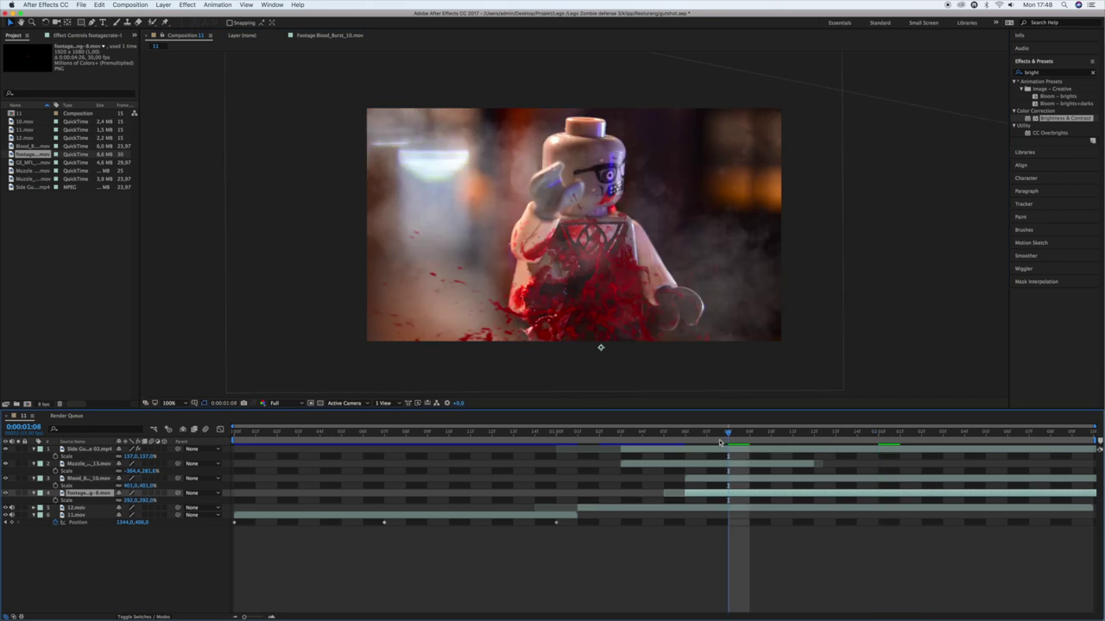
click(689, 435)
drag(594, 252, 590, 245)
key(space)
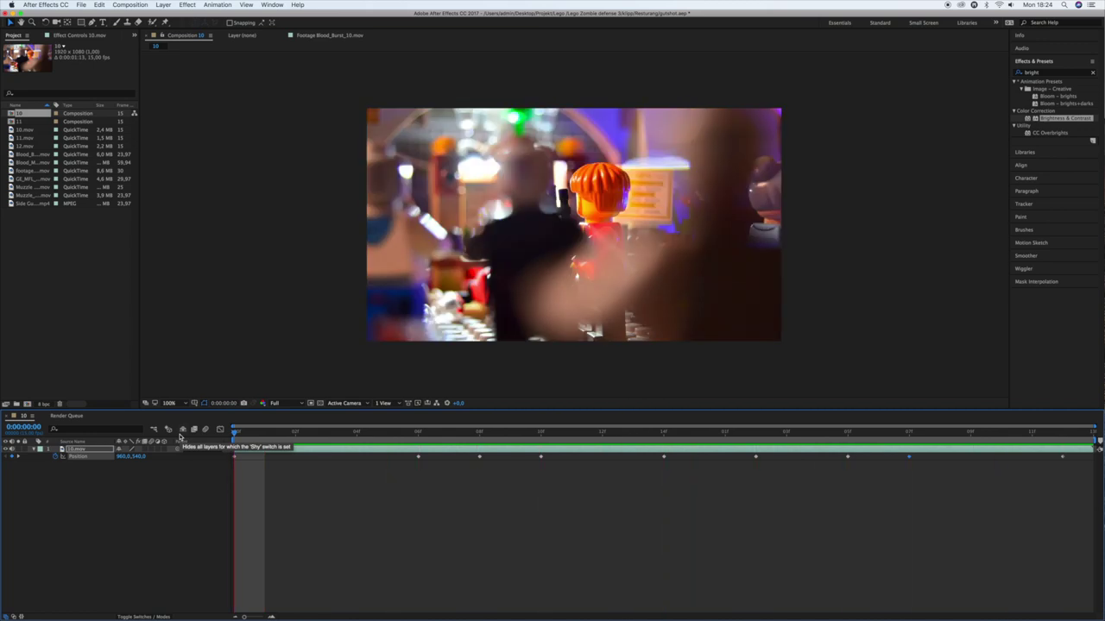
Review composition 10's animated camera position and scrub back to about frame 6.
key(space)
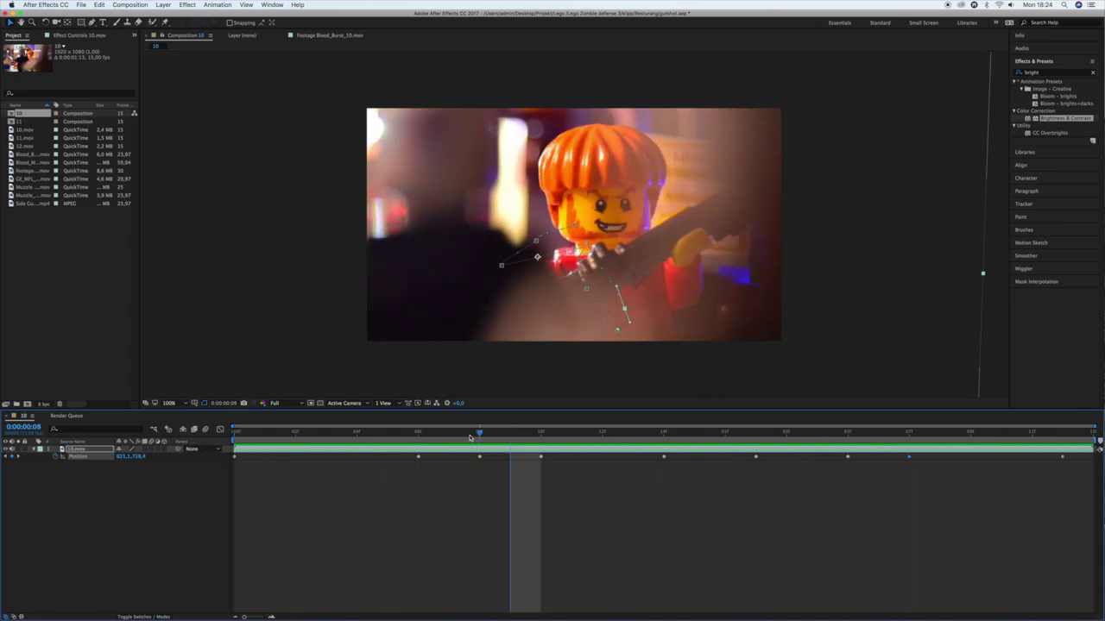
drag(480, 432, 419, 432)
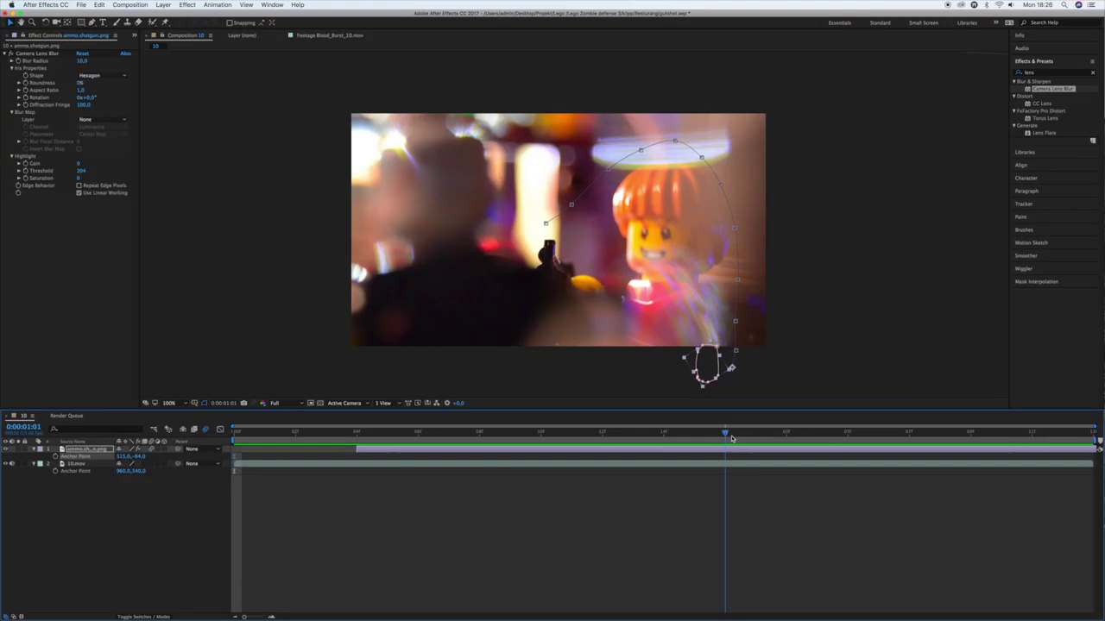
Create an adjustment layer directly above 10.mov, with the current time at 0:00:01:06.
drag(723, 438, 881, 434)
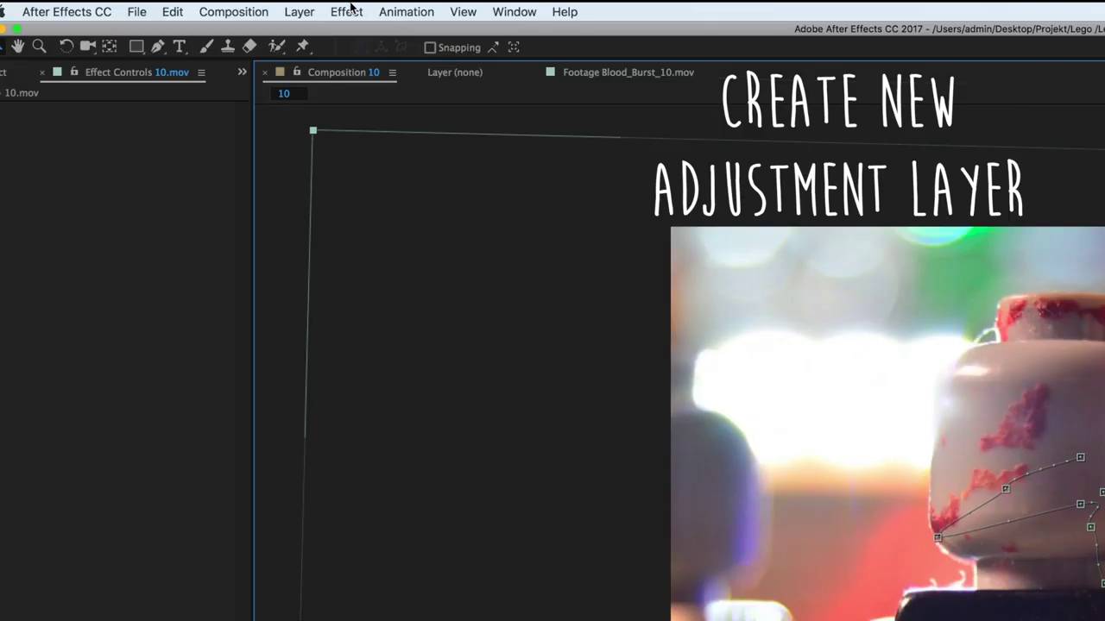
click(299, 11)
mouse_move(424, 35)
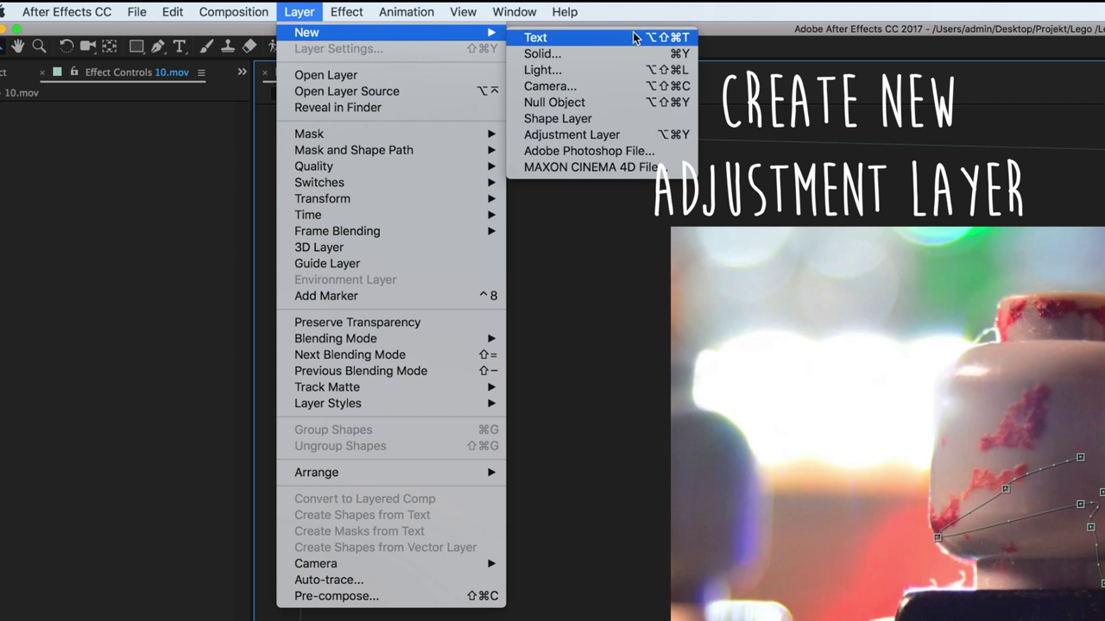
click(627, 140)
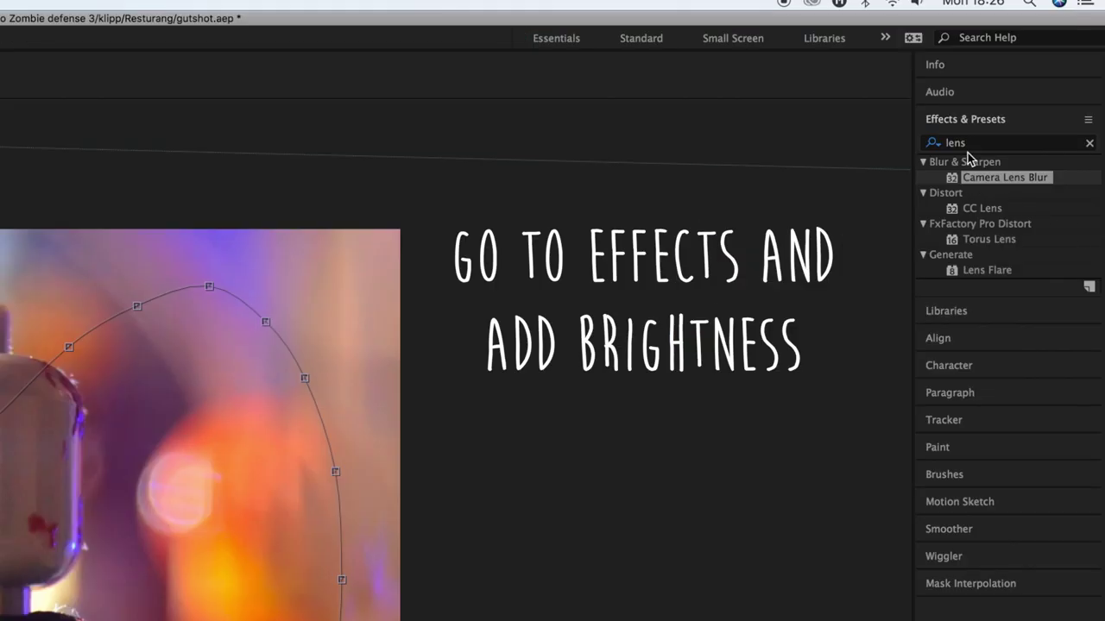
Add the Brightness & Contrast effect to the adjustment layer and set its Brightness to 150.
click(966, 146)
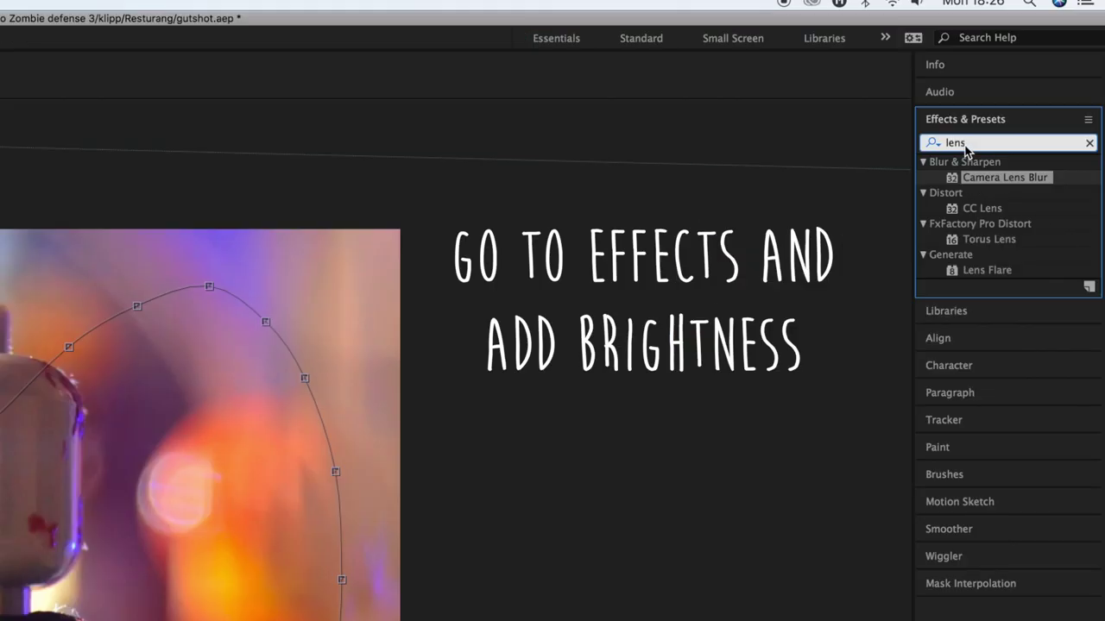
text(bright)
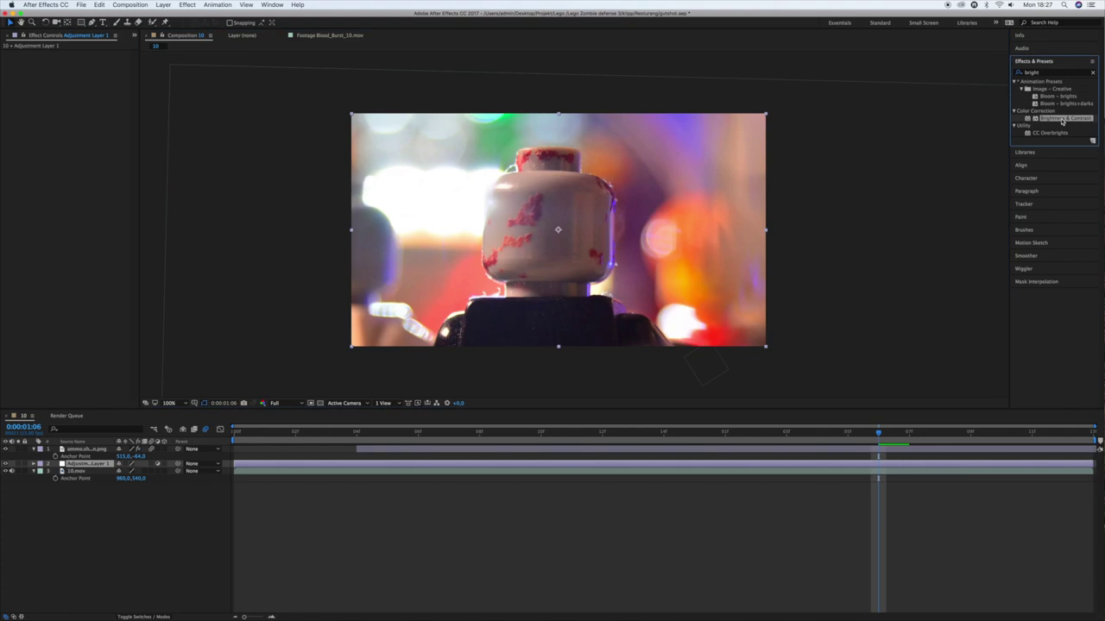
double_click(1031, 239)
drag(78, 63, 159, 62)
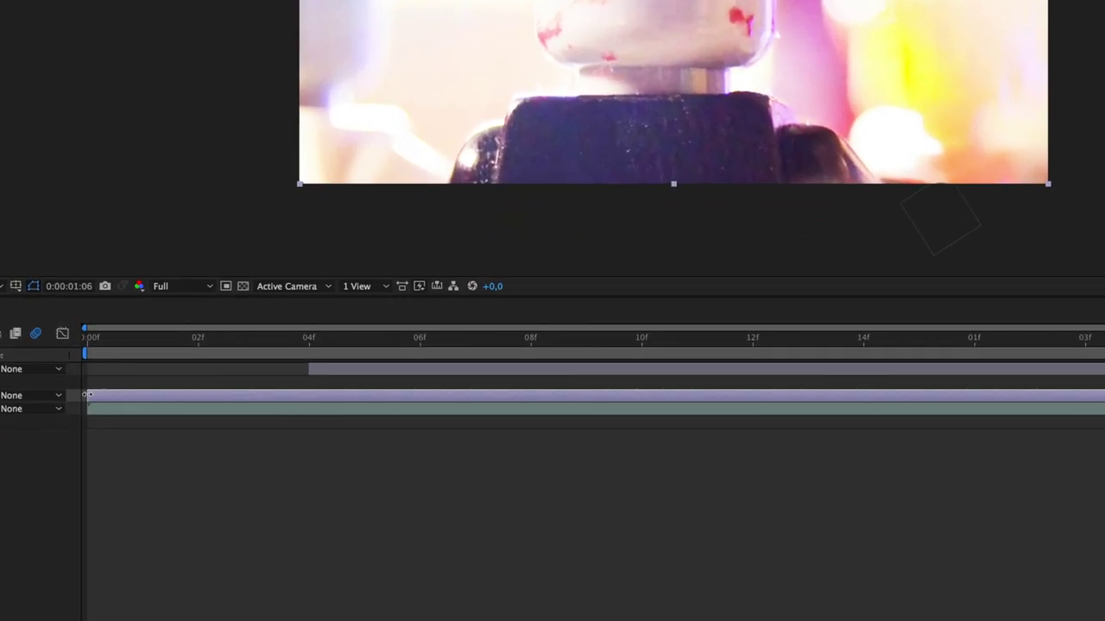
Trim the adjustment layer to a single frame at 0:00:01:06 and preview the flash.
drag(86, 395, 714, 409)
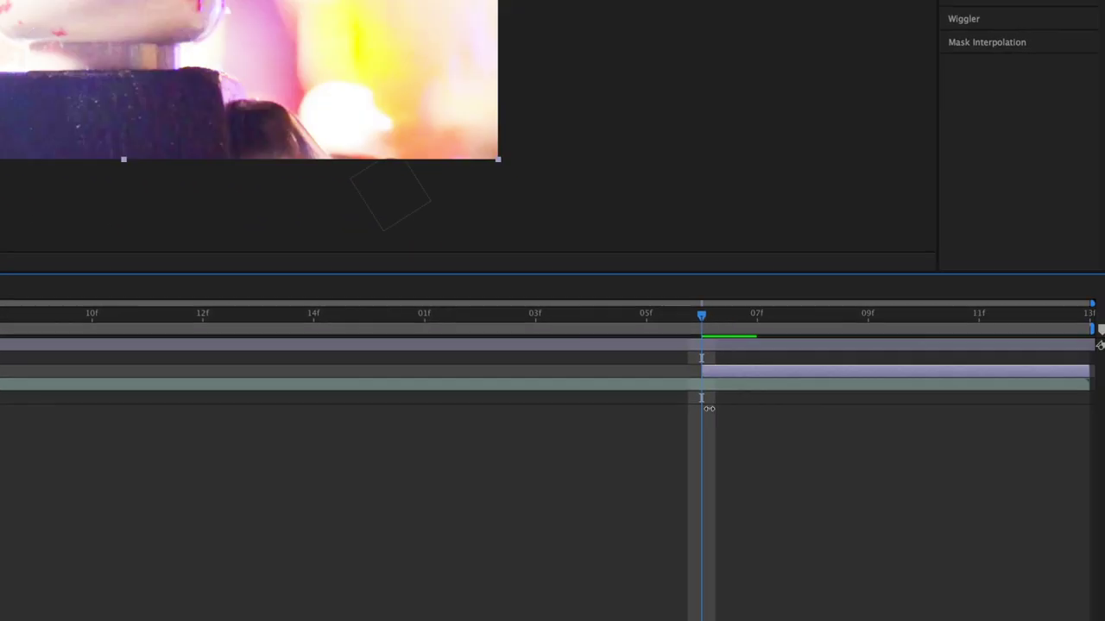
key(Page_Down)
key(alt+bracketright)
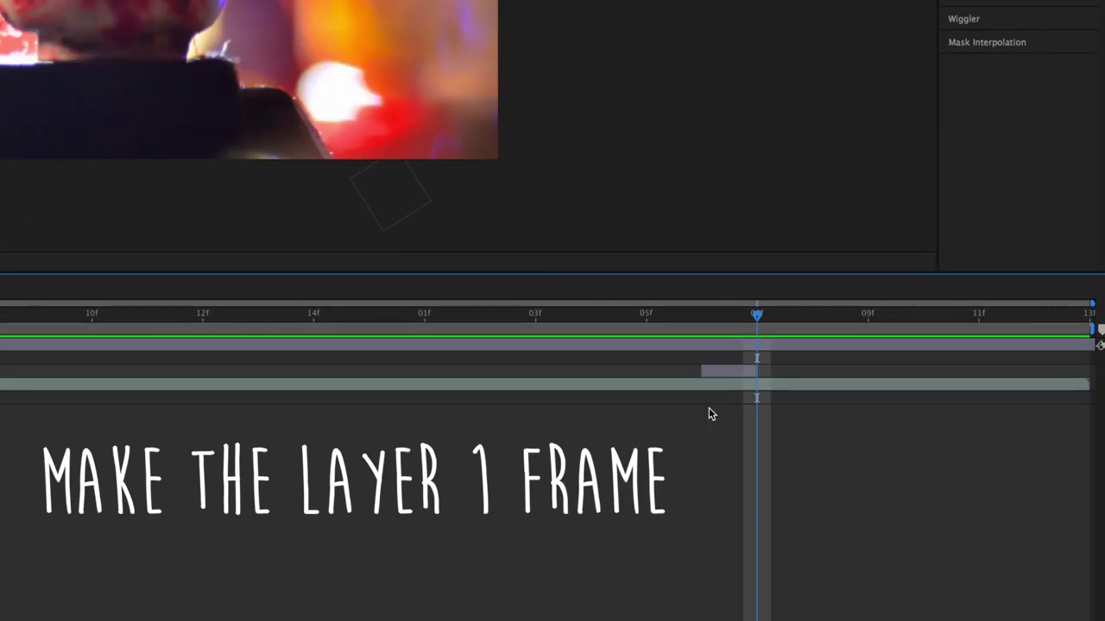
click(581, 326)
key(space)
key(space)
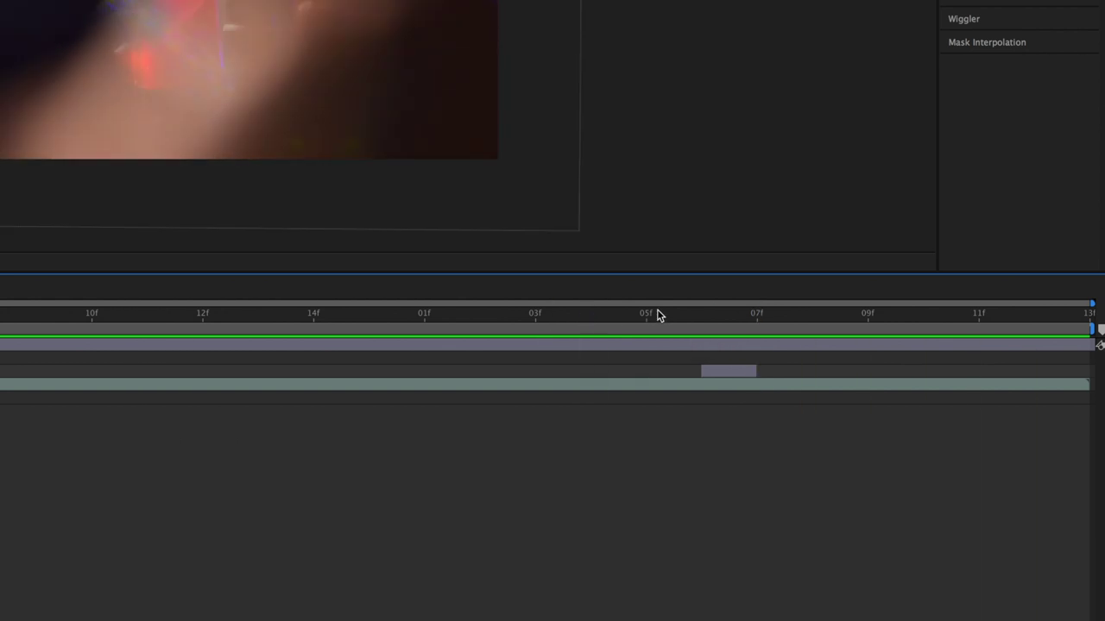
Retime the one-frame adjustment layer to start at 0:00:01:05 and end at 0:00:01:06, previewing the flash.
click(649, 316)
click(716, 372)
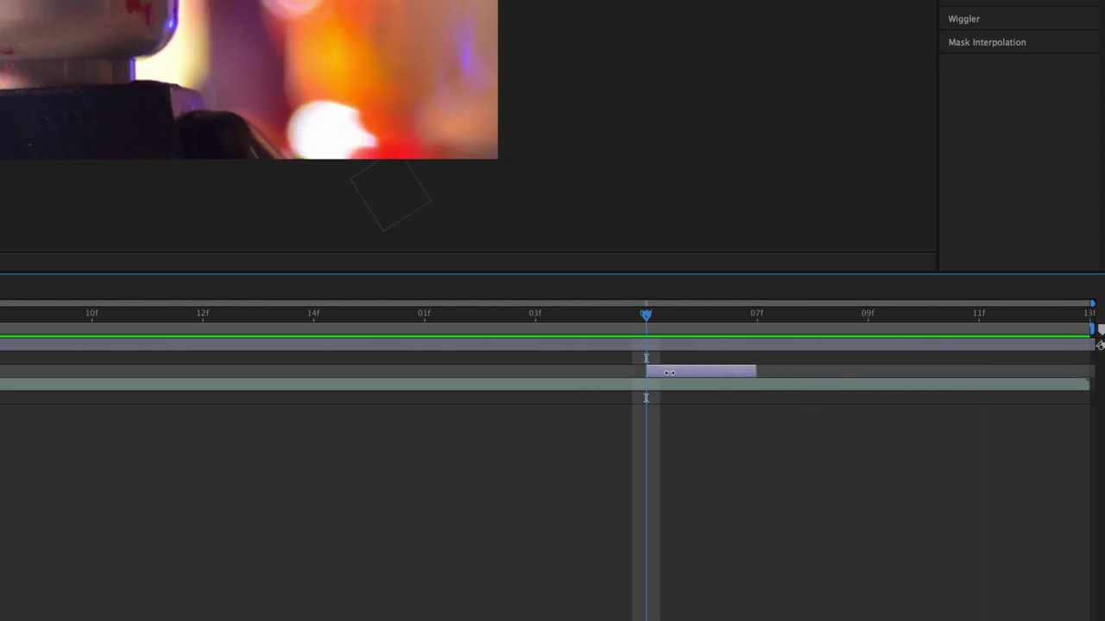
drag(671, 372, 645, 372)
drag(646, 316, 314, 319)
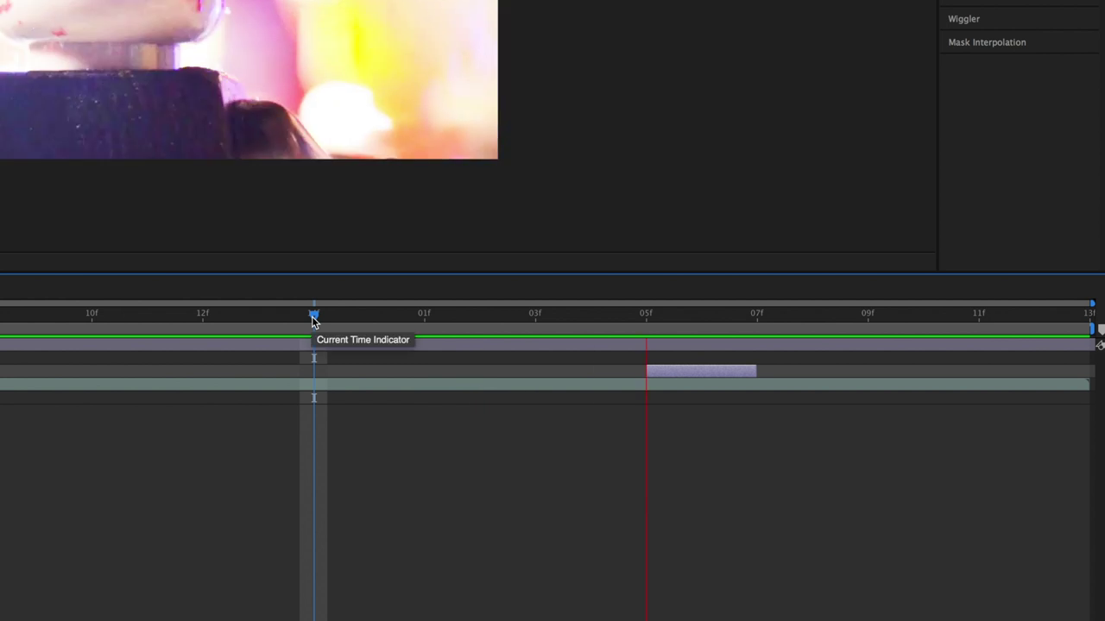
key(space)
click(701, 325)
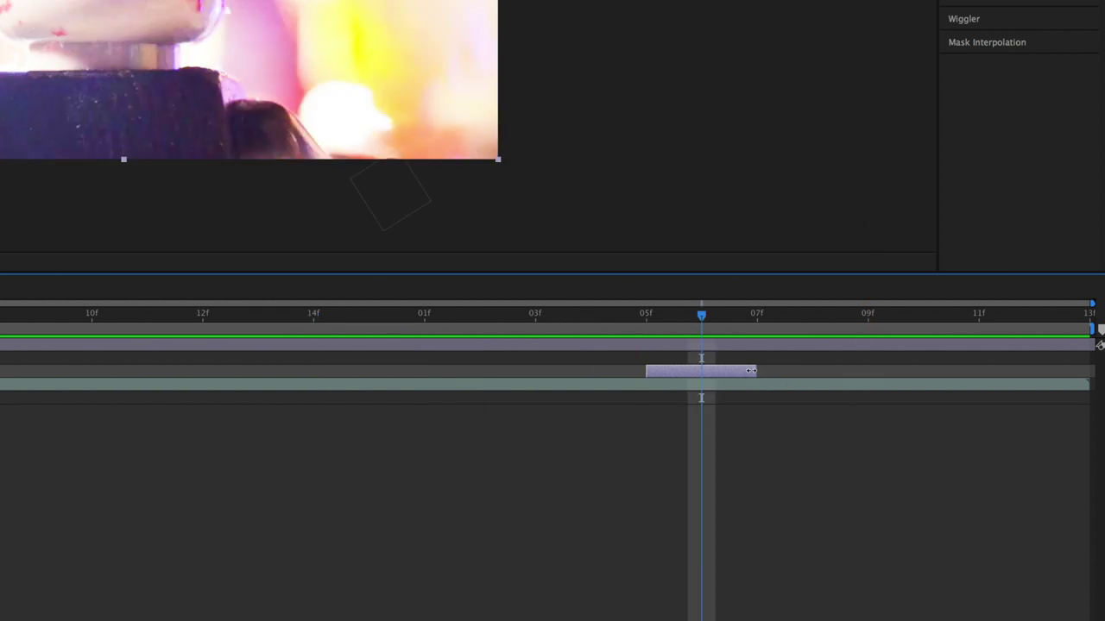
click(545, 313)
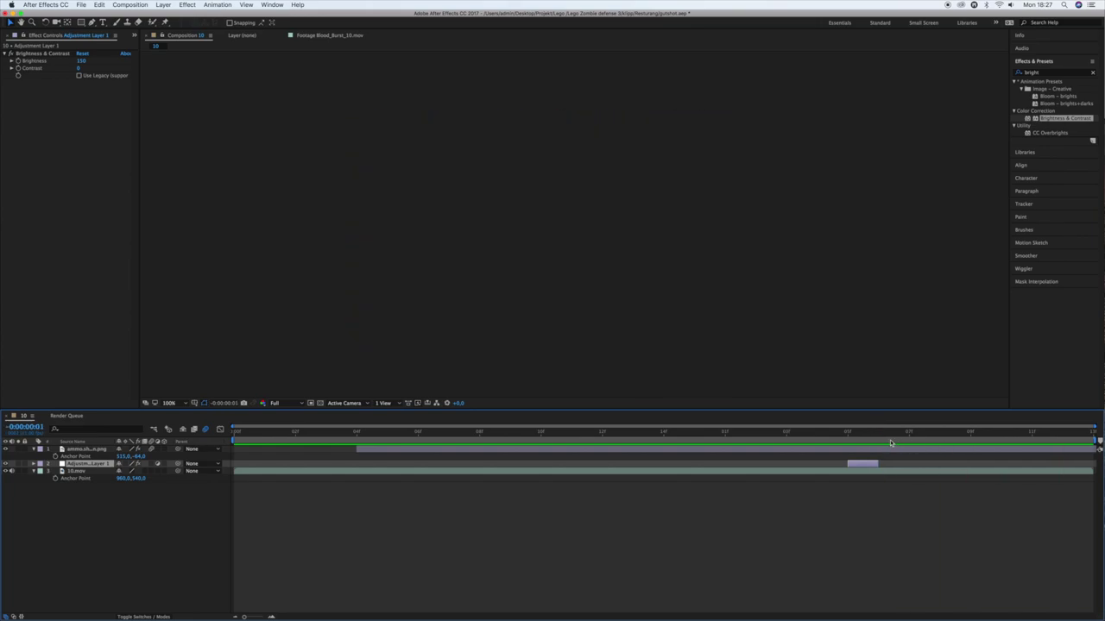
drag(890, 438, 863, 424)
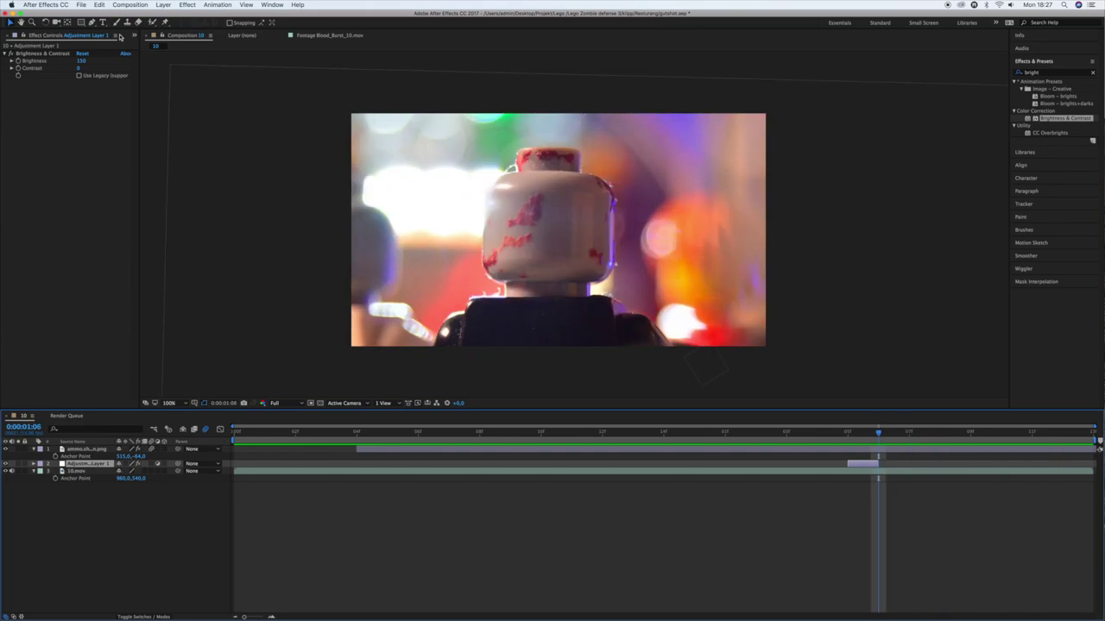
Add the Blood_Burst_10.mov footage as the topmost layer, starting at 0:00:01:06.
click(134, 37)
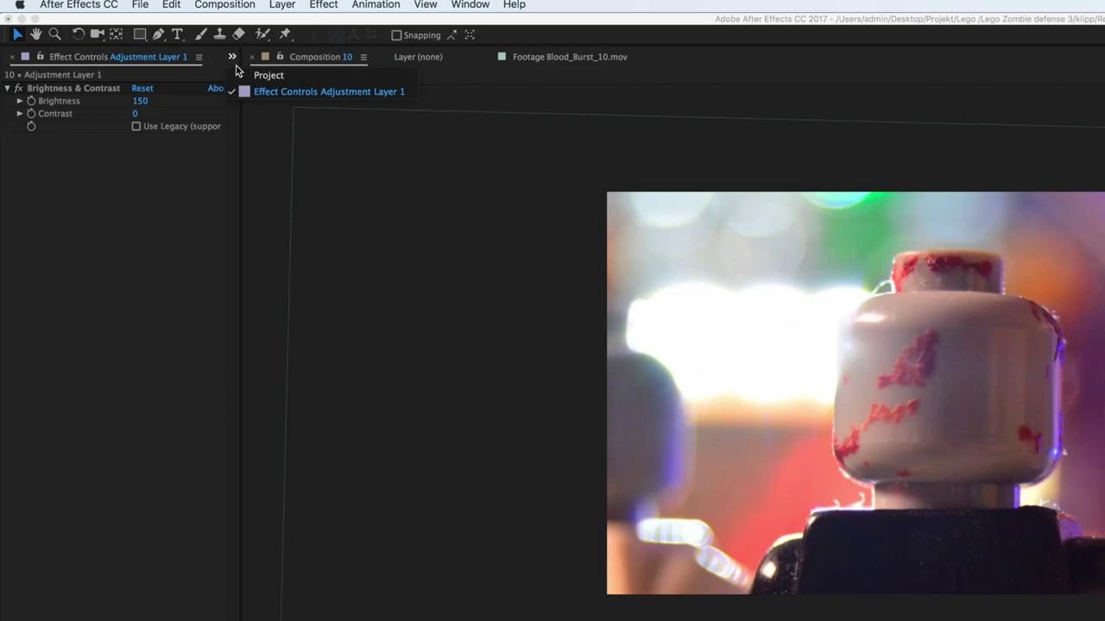
click(147, 46)
click(57, 391)
click(54, 348)
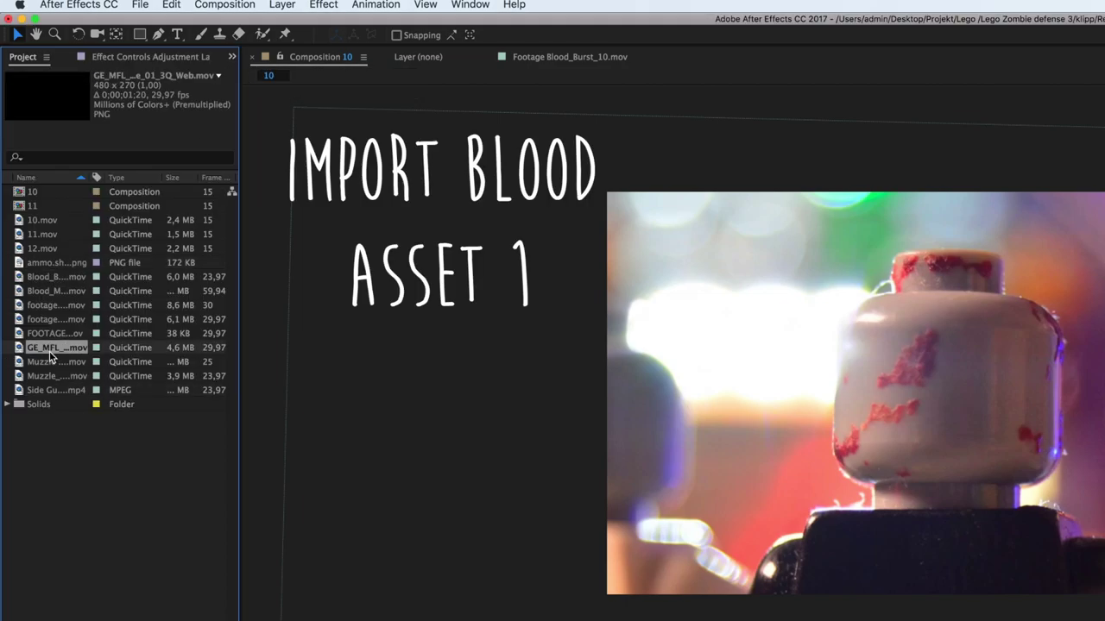
click(50, 333)
click(53, 291)
click(48, 277)
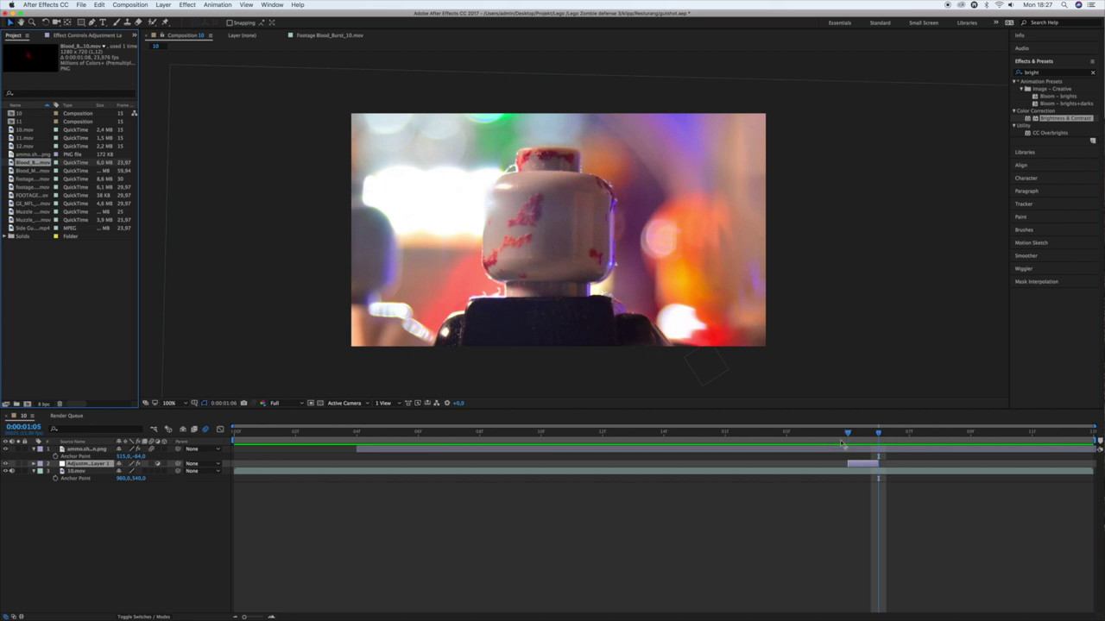
drag(892, 457, 880, 450)
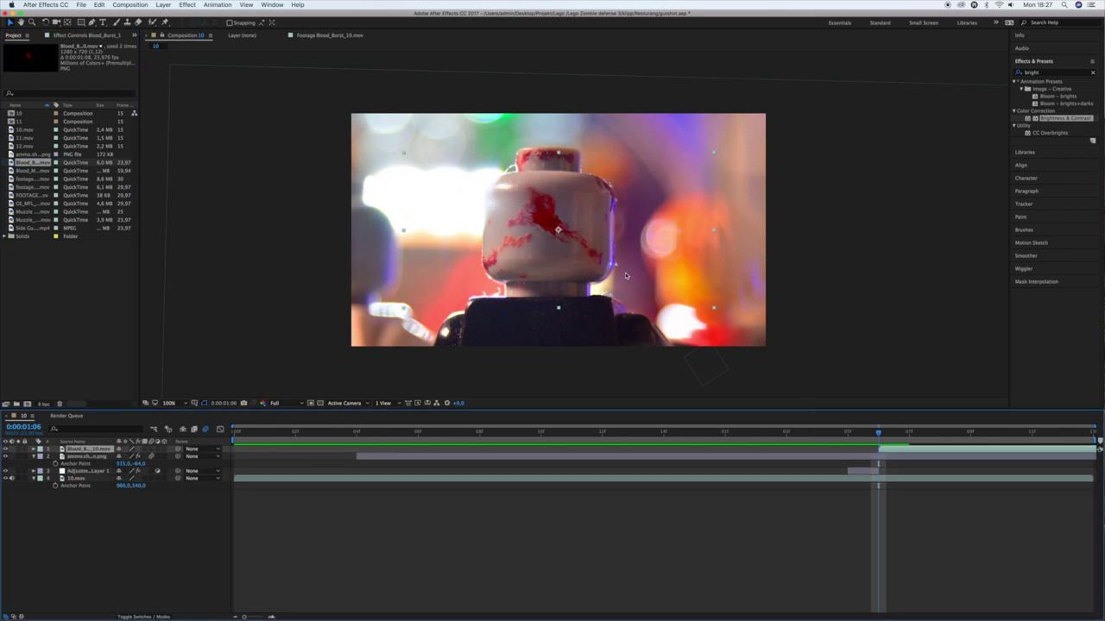
Enlarge the Blood_Burst_10 layer, reposition it over the zombie's head, and check the following frame.
key(s)
drag(131, 460, 331, 464)
drag(615, 228, 651, 258)
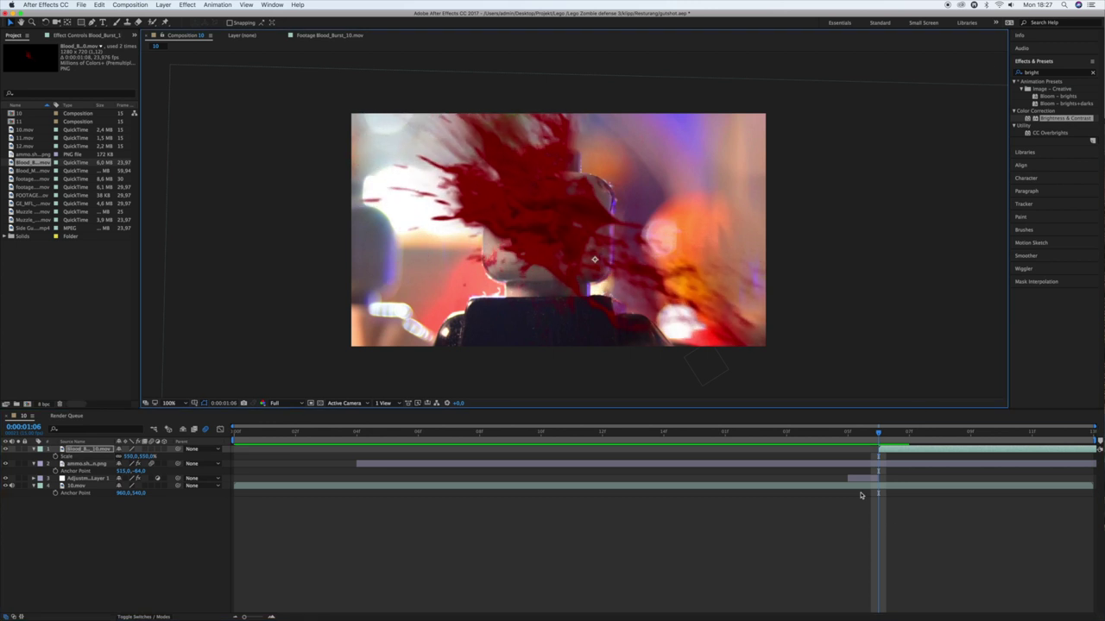
drag(857, 434, 920, 433)
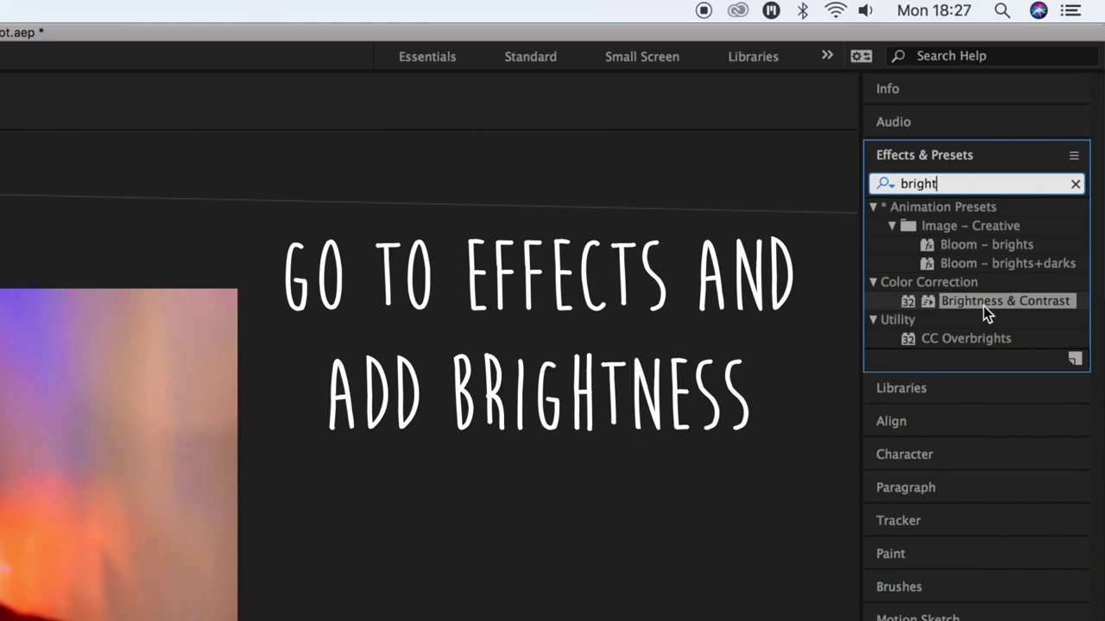
Apply Brightness & Contrast to the Blood_Burst_10 layer and lower its Brightness to match the blood color on the figure.
drag(983, 306, 853, 281)
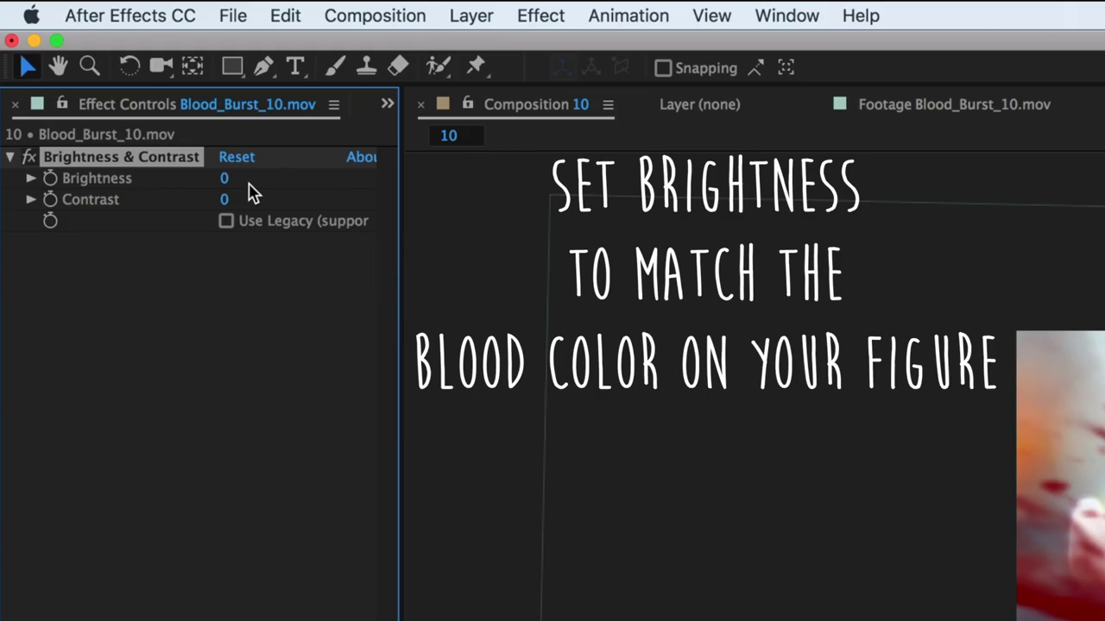
drag(222, 179, 158, 180)
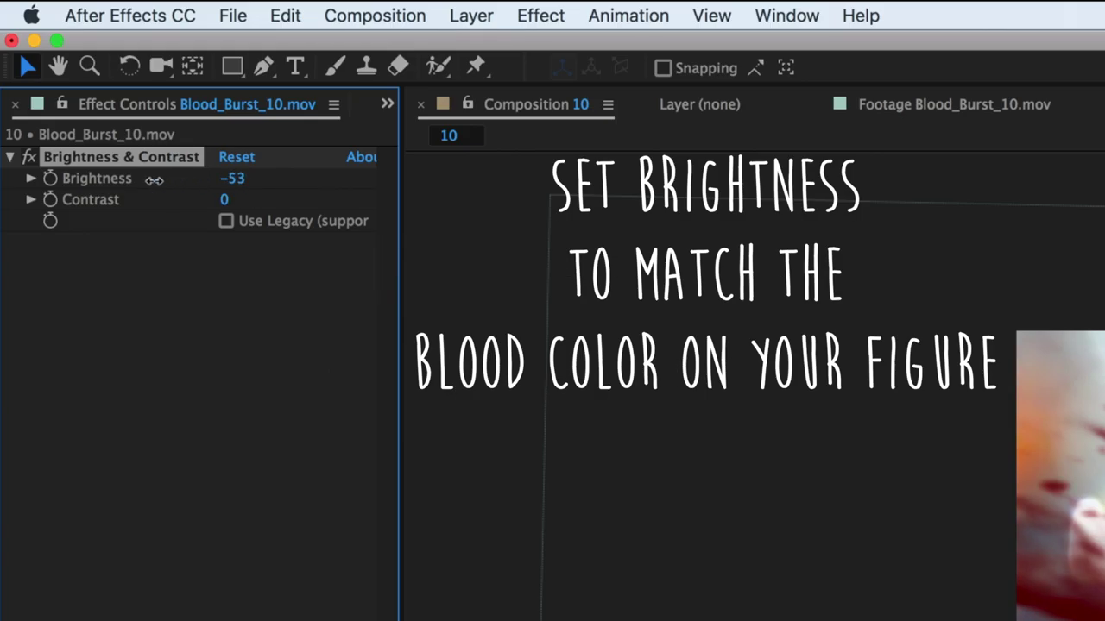
drag(11, 192, 119, 192)
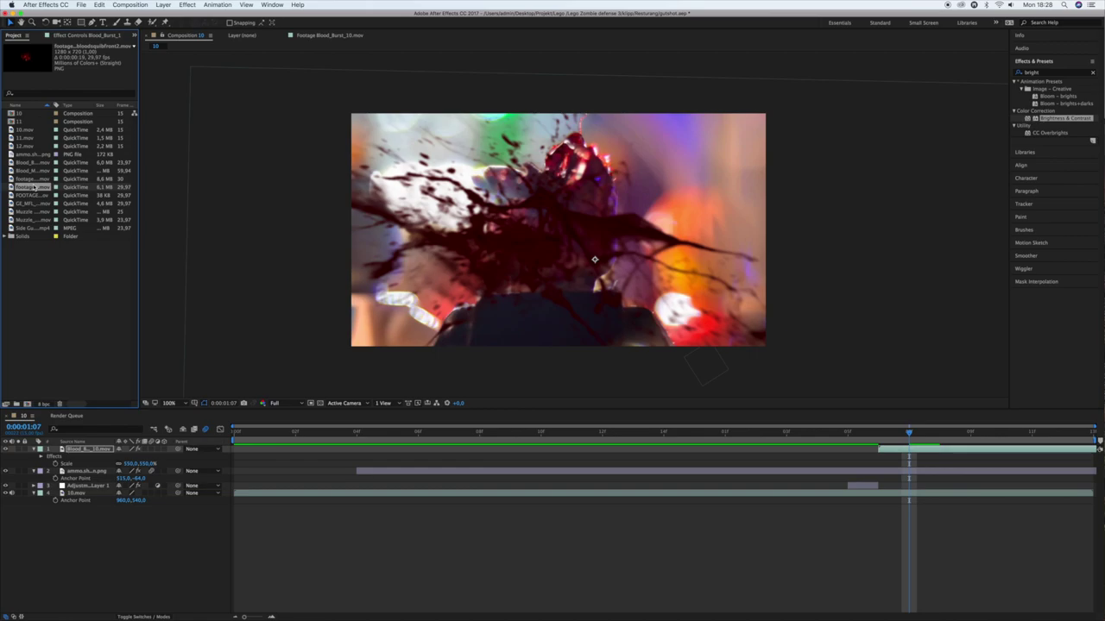
Add footagecrate-messybloodsquibfront2.mov at 0:00:01:06, scaled to 251% over the head and stacked above Blood_Burst_10.
drag(29, 194, 884, 470)
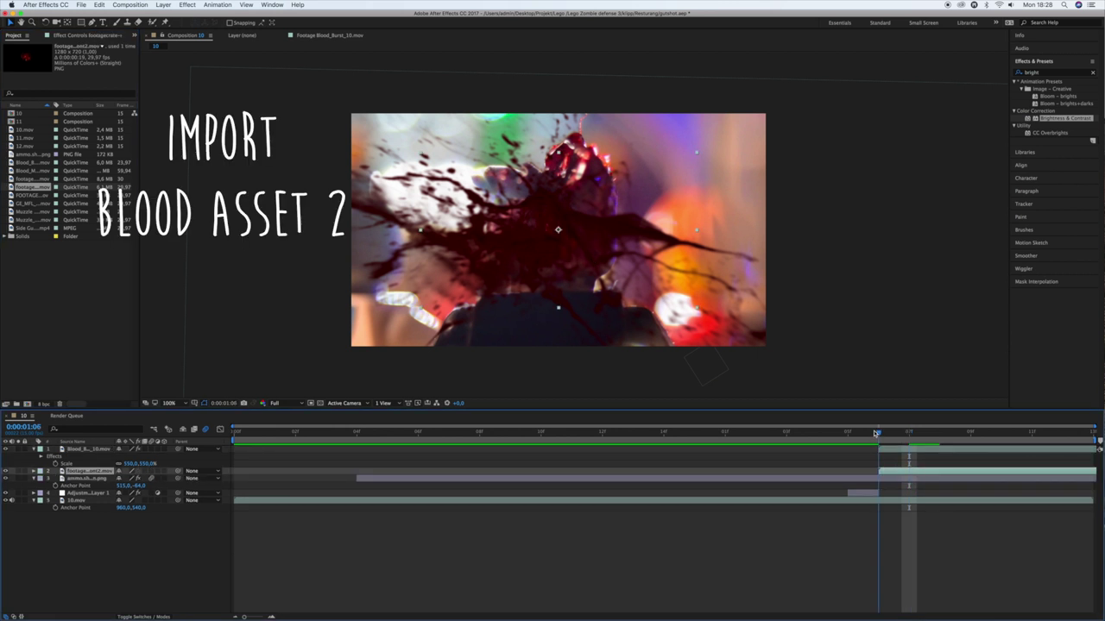
click(876, 433)
key(s)
drag(130, 478, 358, 414)
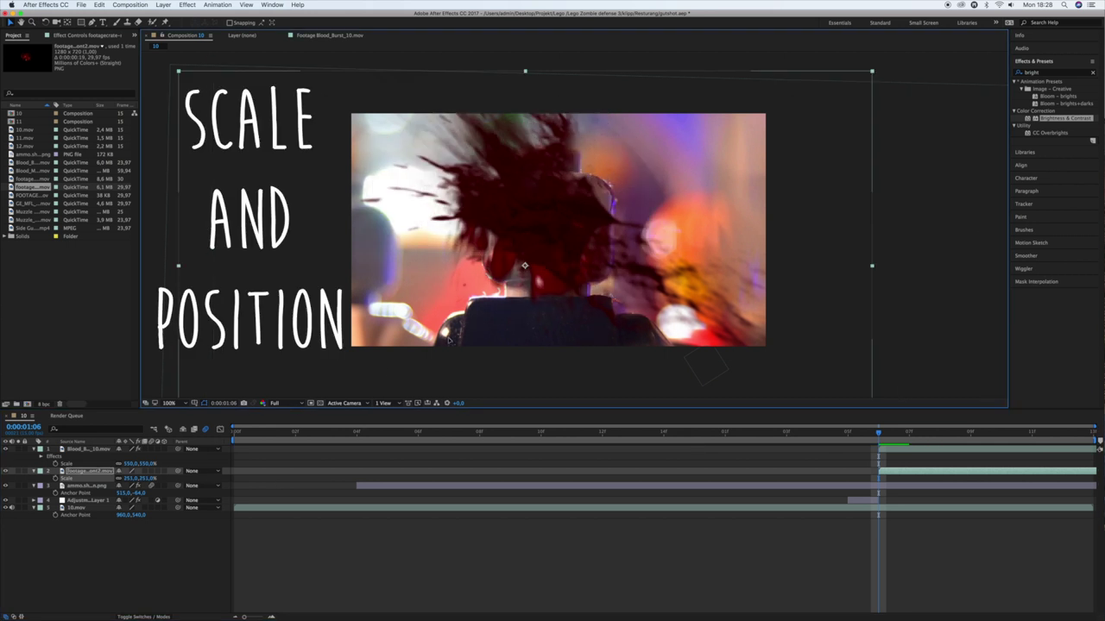
drag(90, 456, 92, 449)
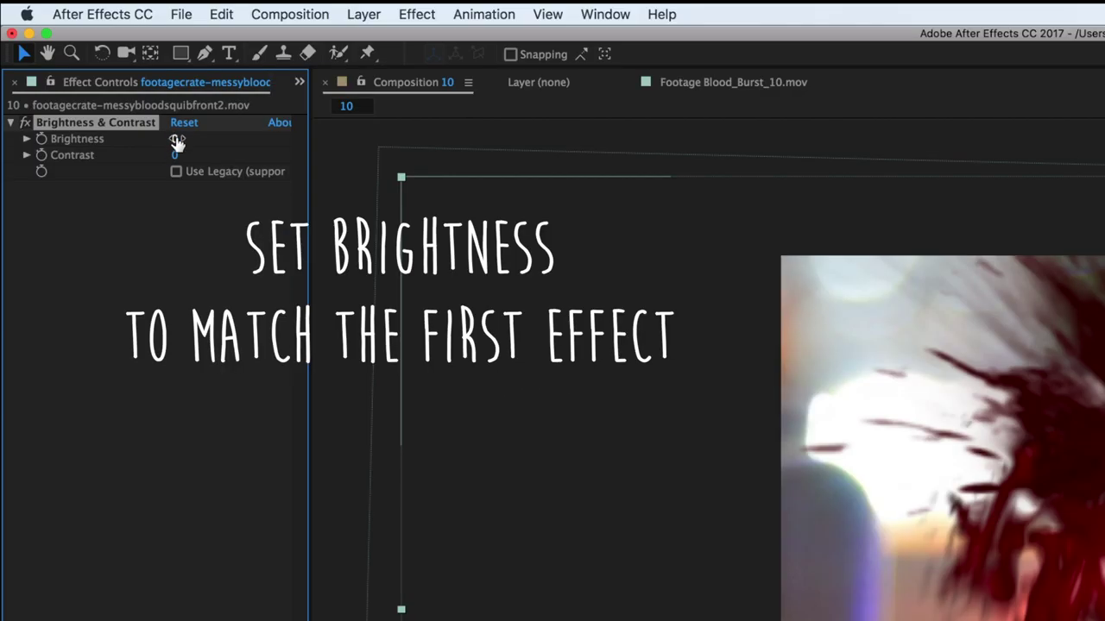
Set the messy blood squib layer's Brightness to -135 with Brightness & Contrast and preview the shot from 0:00:01:01.
drag(178, 140, 46, 141)
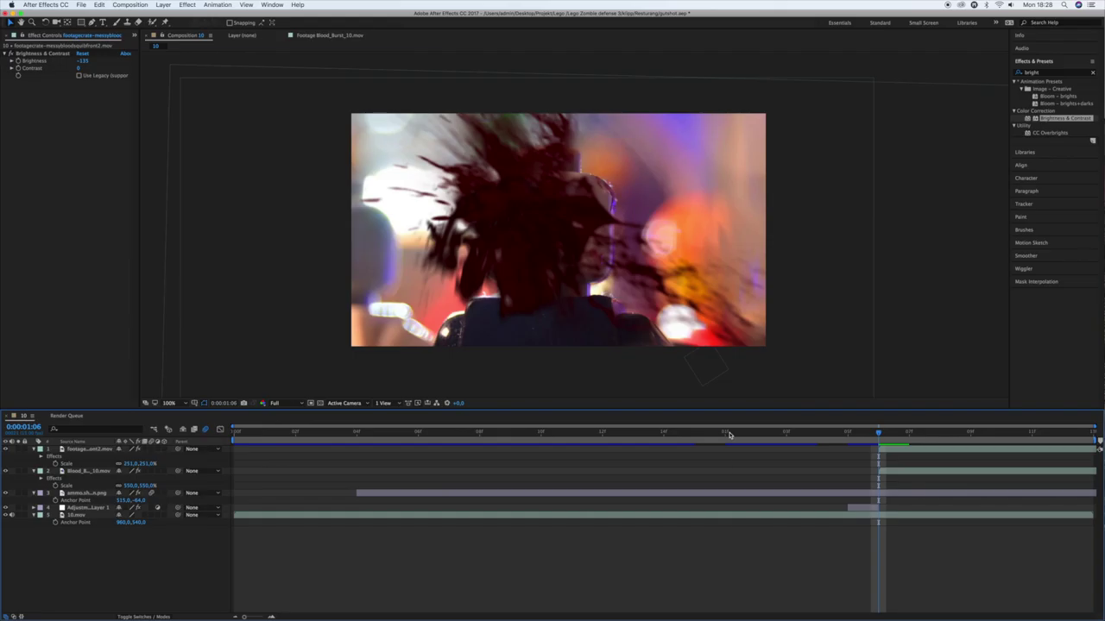
click(728, 433)
key(space)
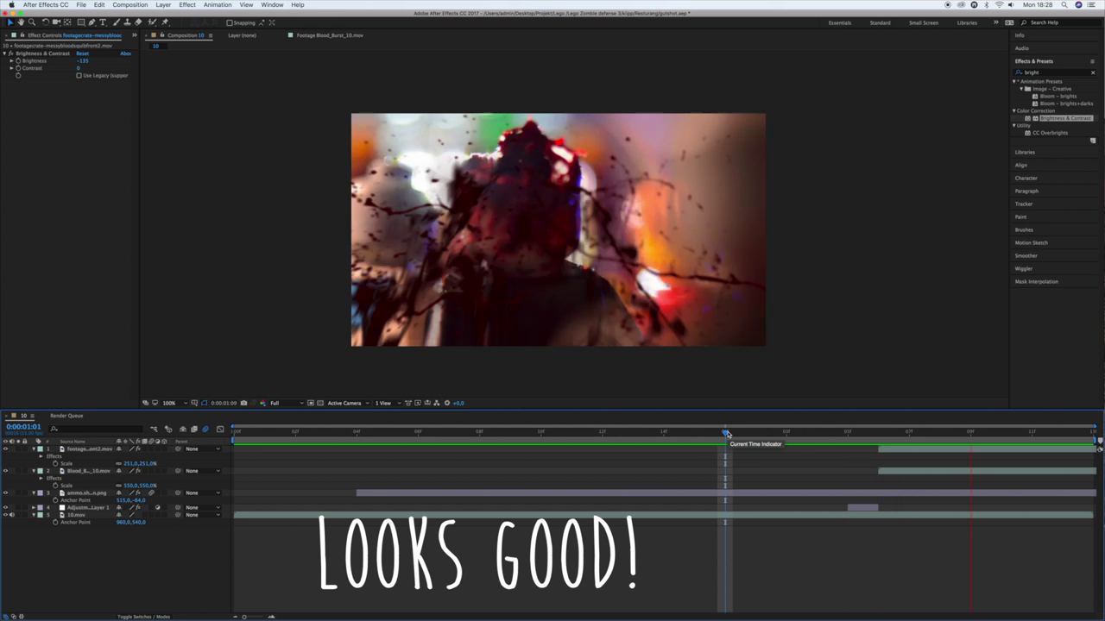
key(space)
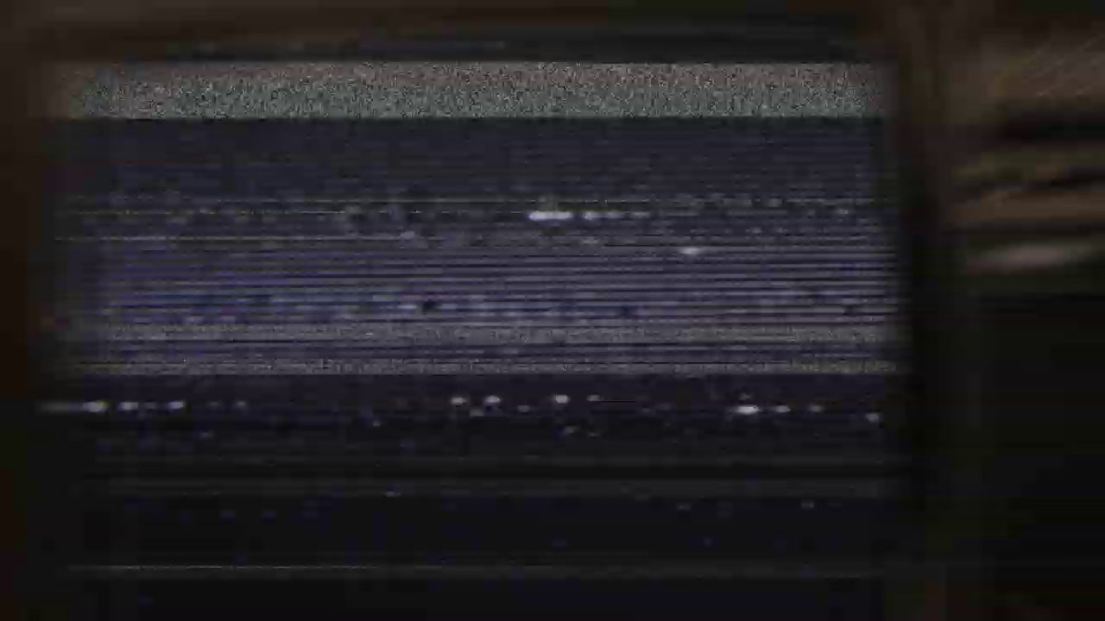